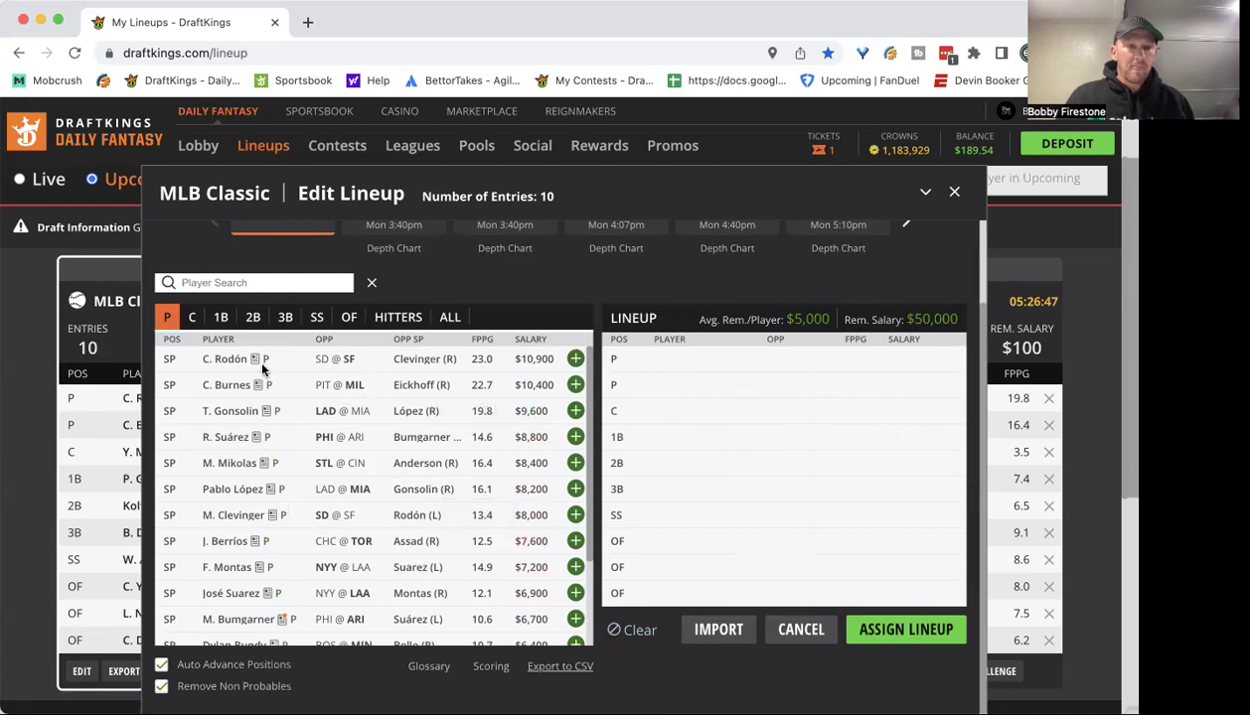
Filter the pitcher list to the STL–CIN game to compare its starting pitchers.
scroll(469, 290, "up", 2)
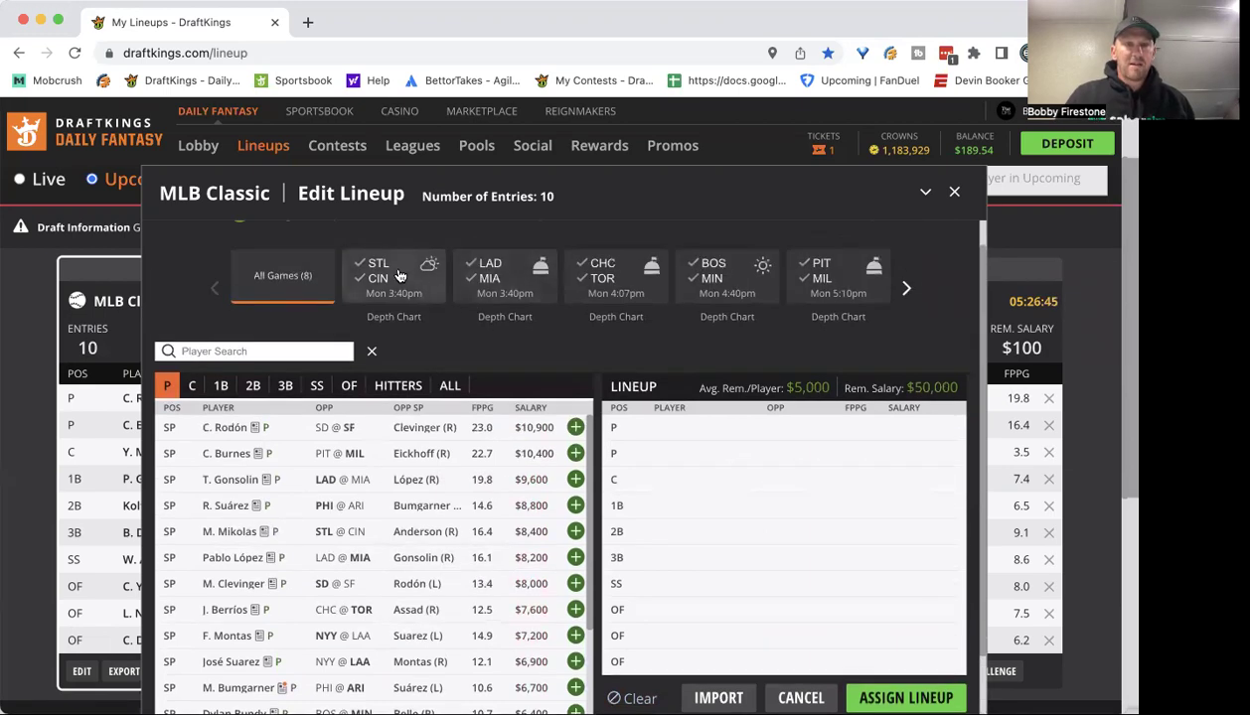
left_click(384, 268)
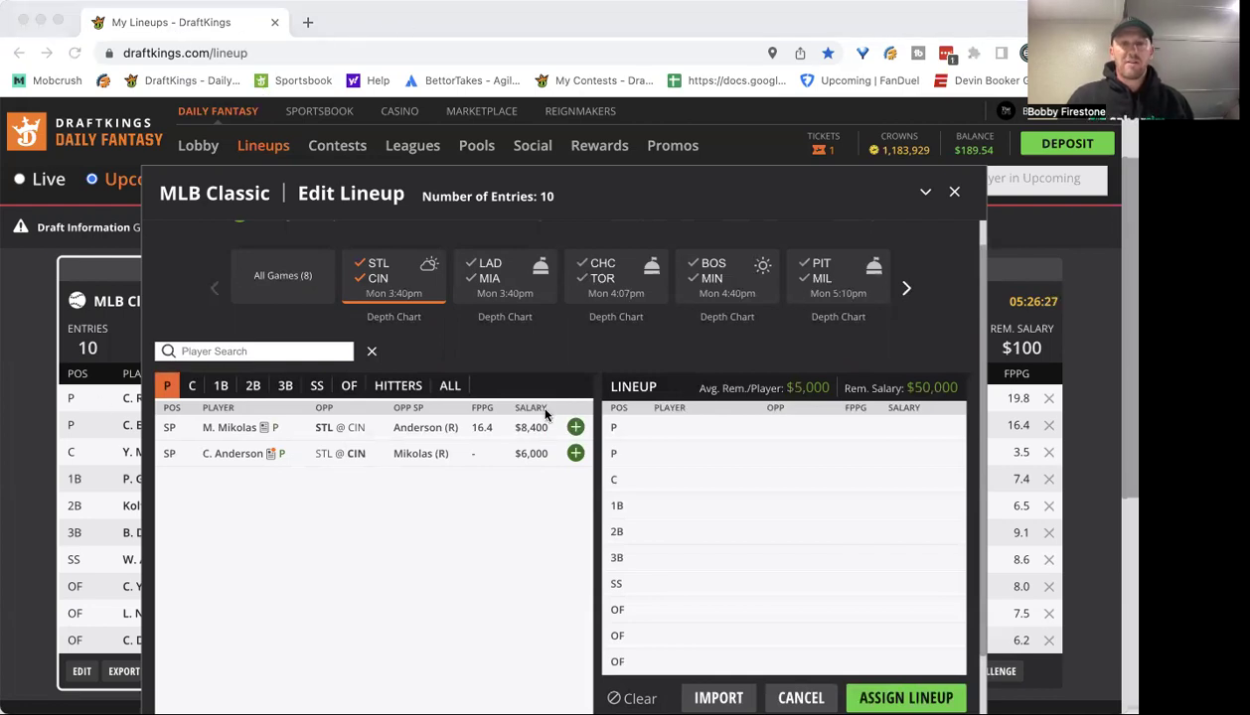
left_click(1112, 371)
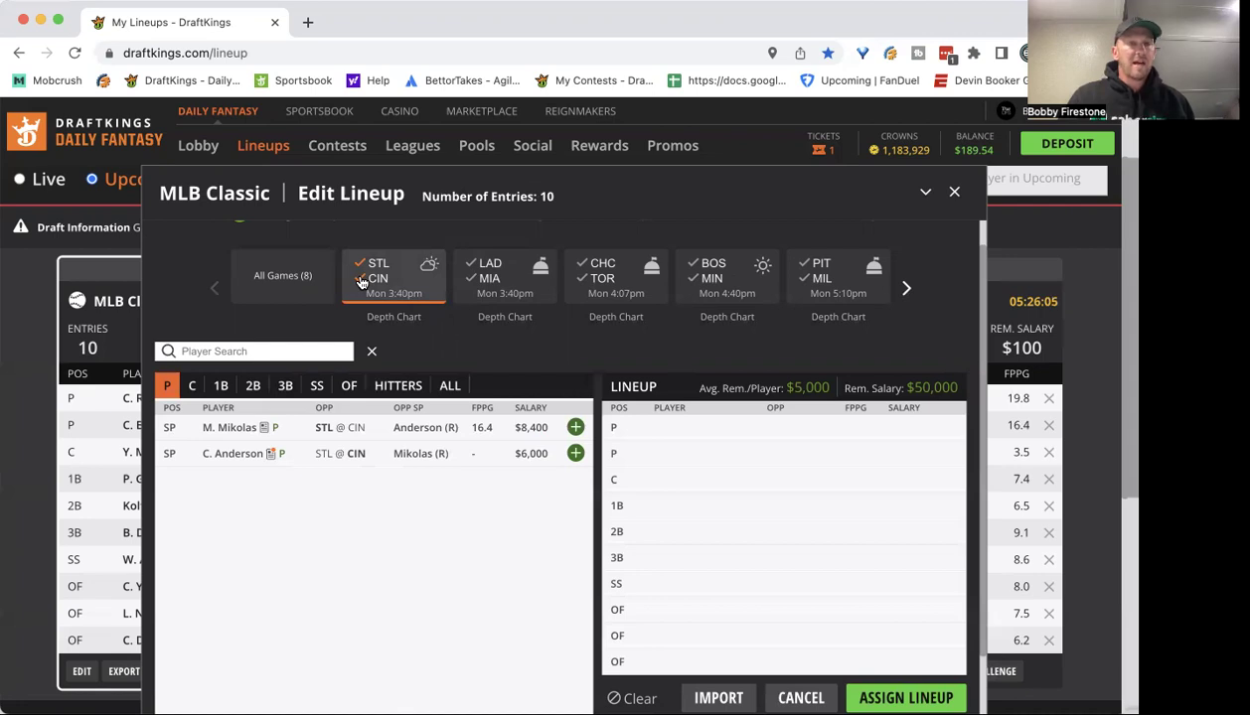
Review Miles Mikolas's season statistics and game log, and close his player card.
left_click(232, 433)
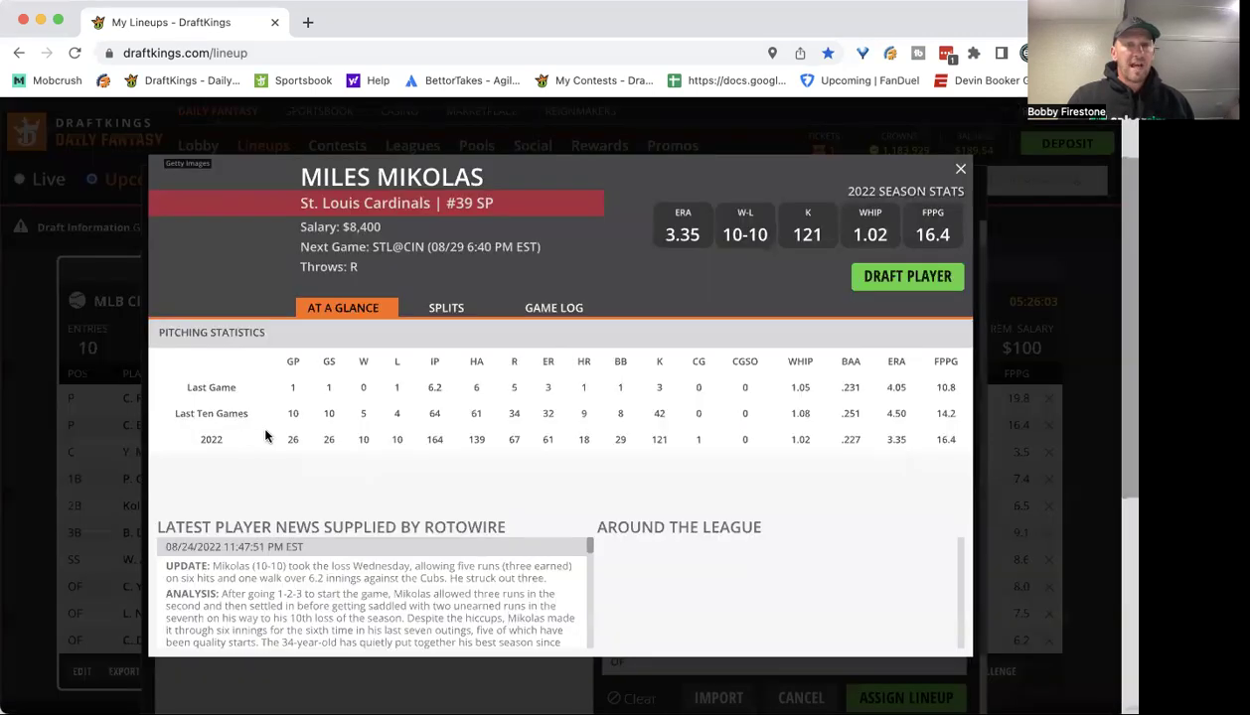
left_click(552, 314)
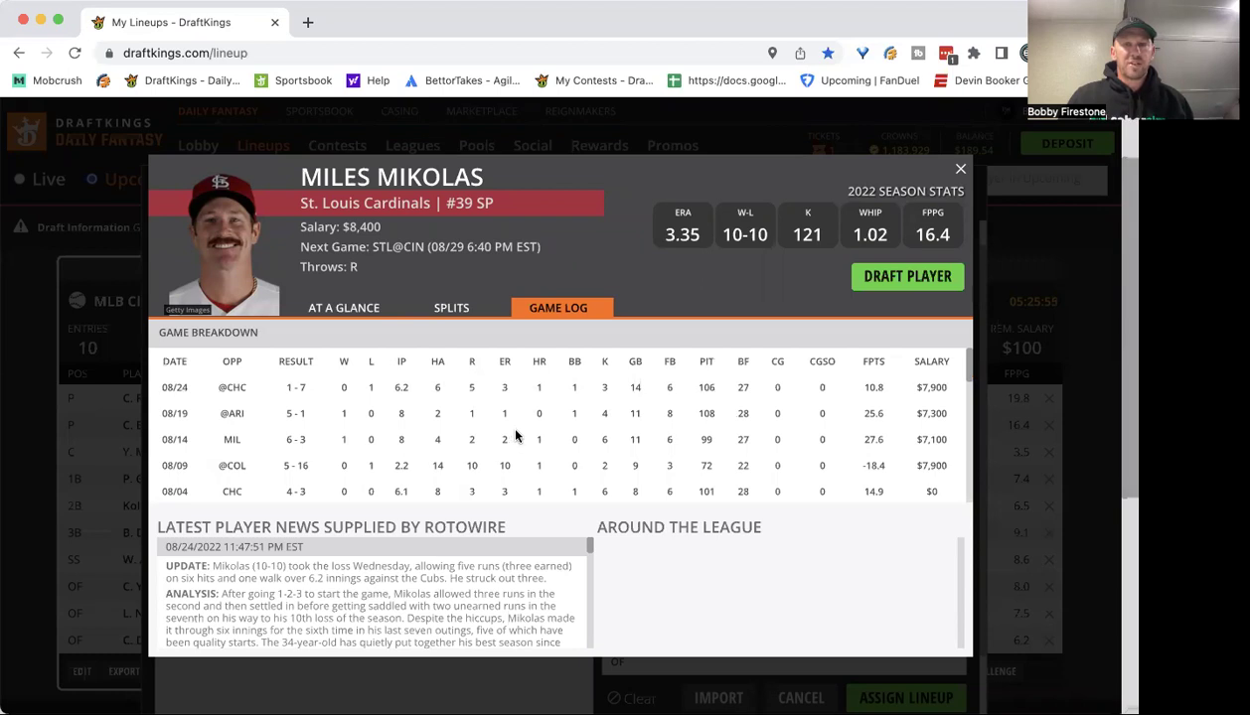
scroll(517, 436, "down", 1)
scroll(516, 436, "up", 1)
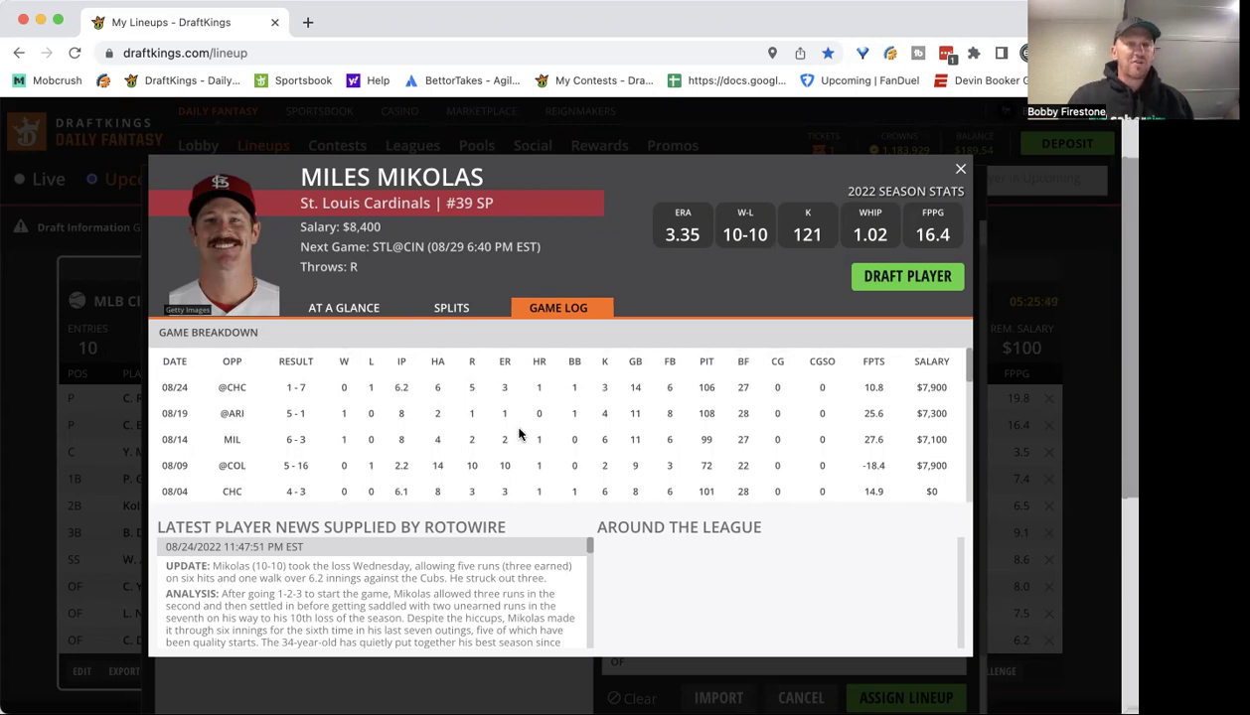
scroll(518, 434, "down", 1)
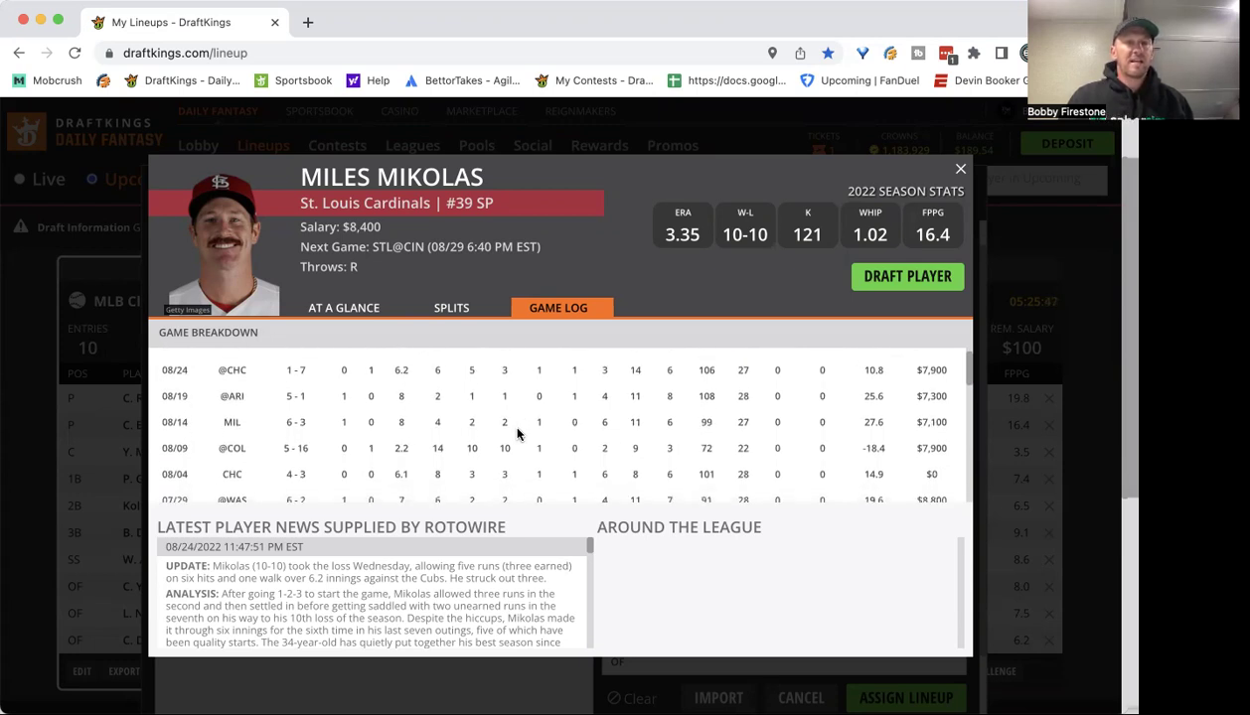
left_click(960, 174)
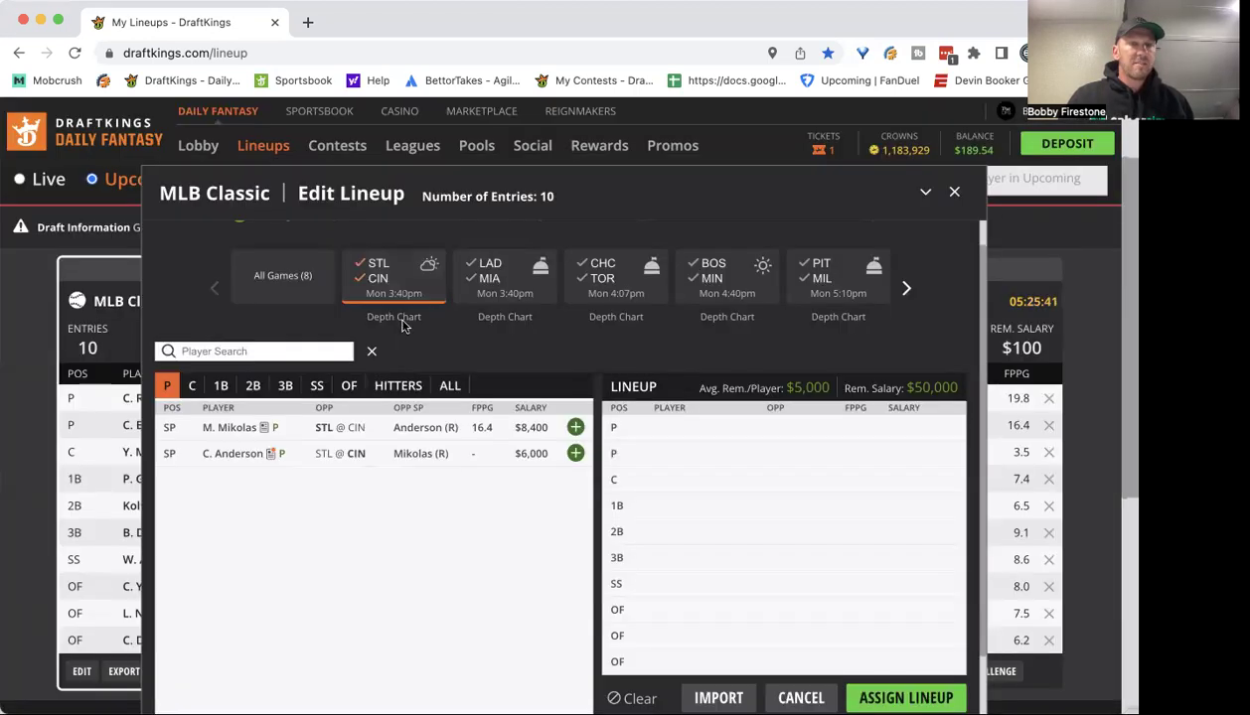
Clear the STL and CIN filters and show only the LAD and MIA starting pitchers.
left_click(360, 278)
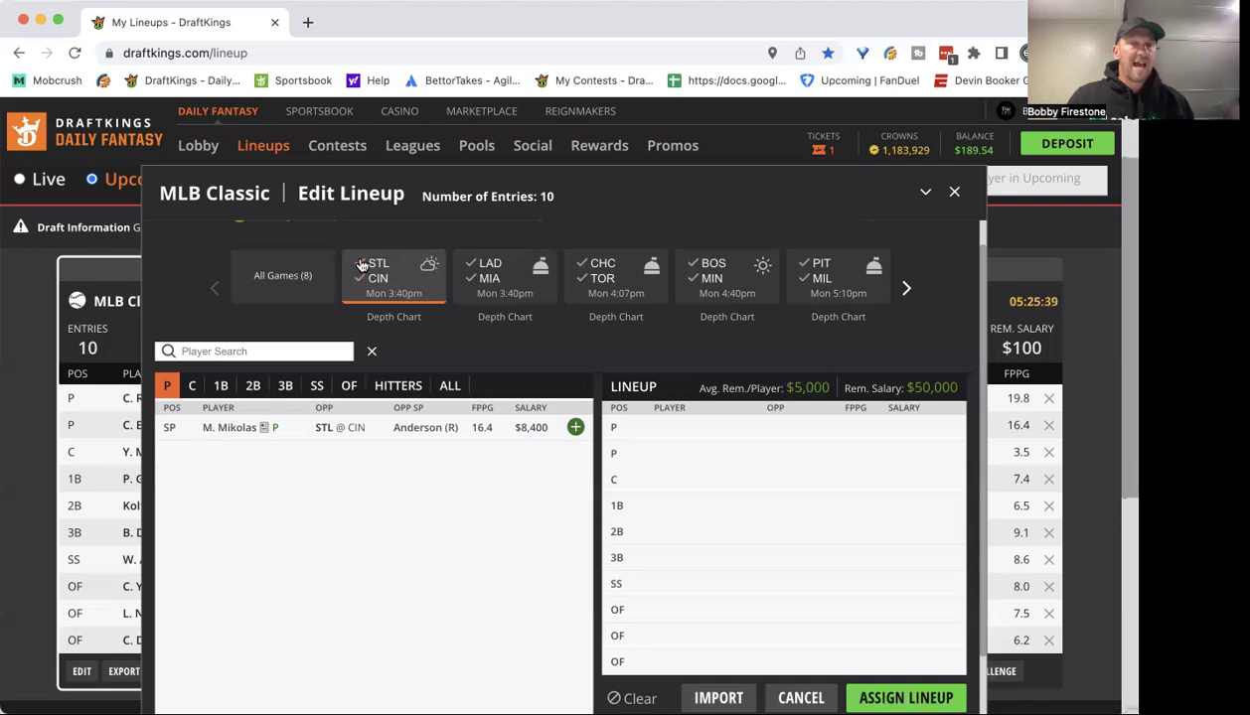
left_click(362, 265)
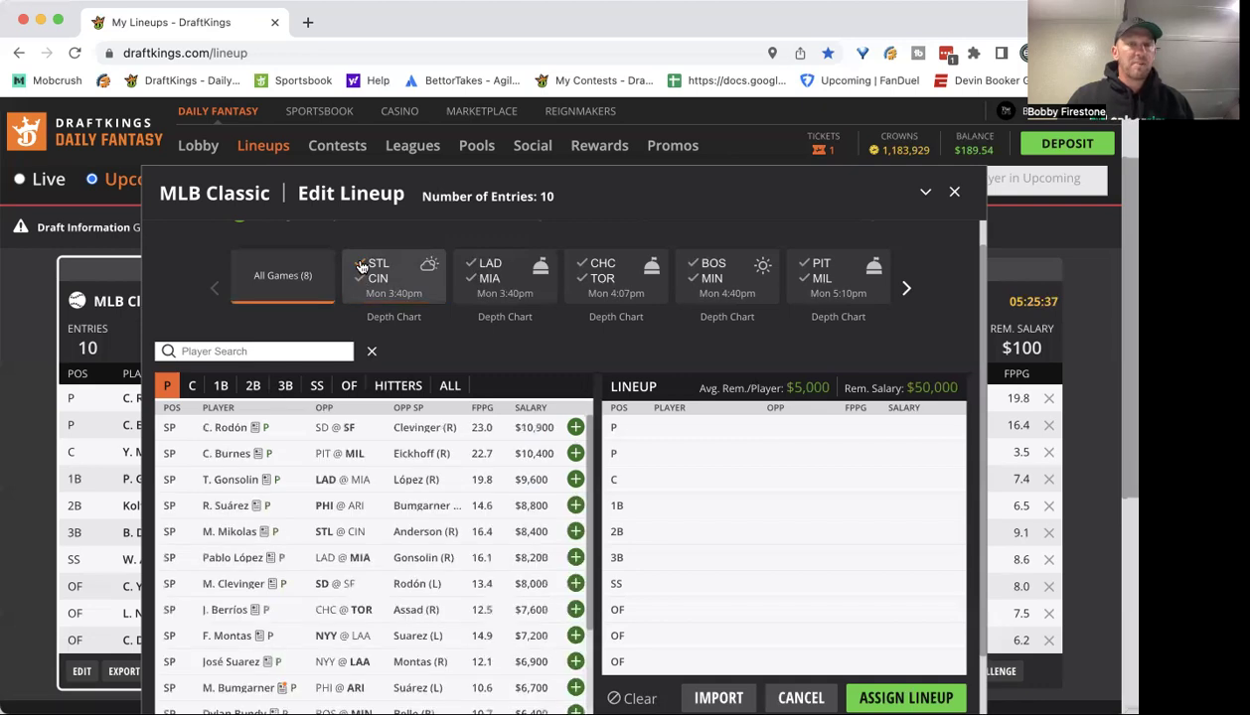
left_click(466, 264)
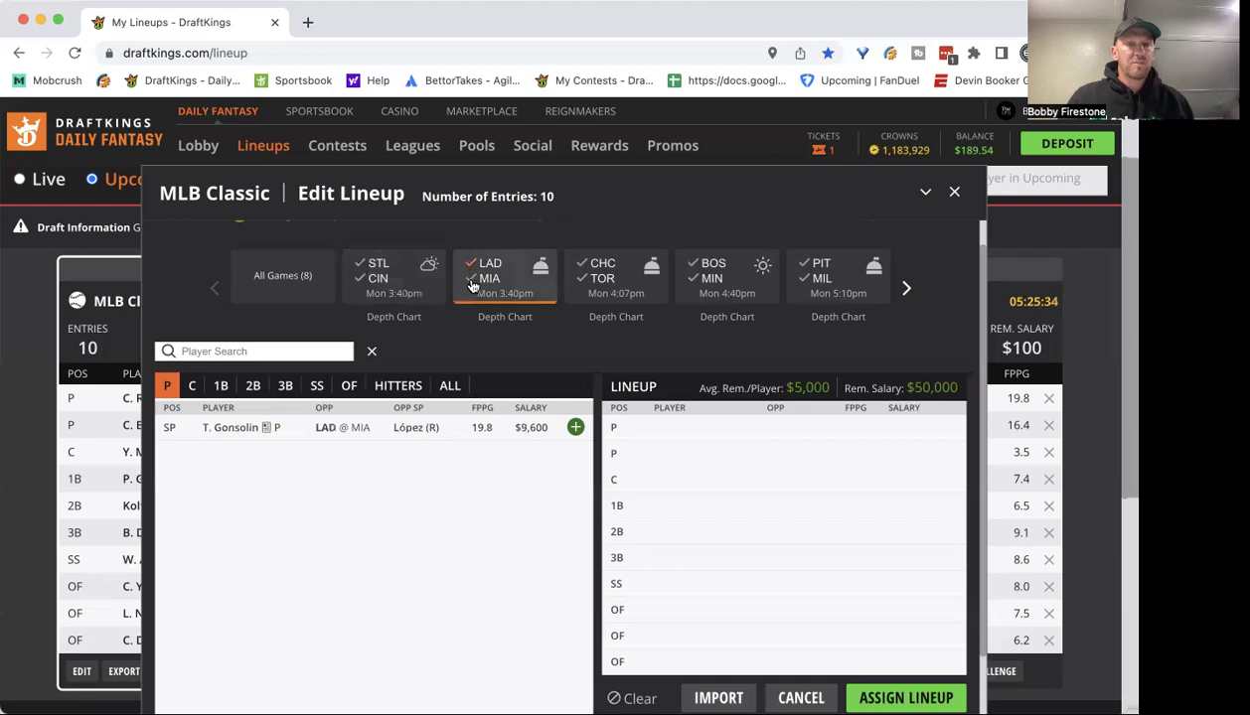
left_click(472, 288)
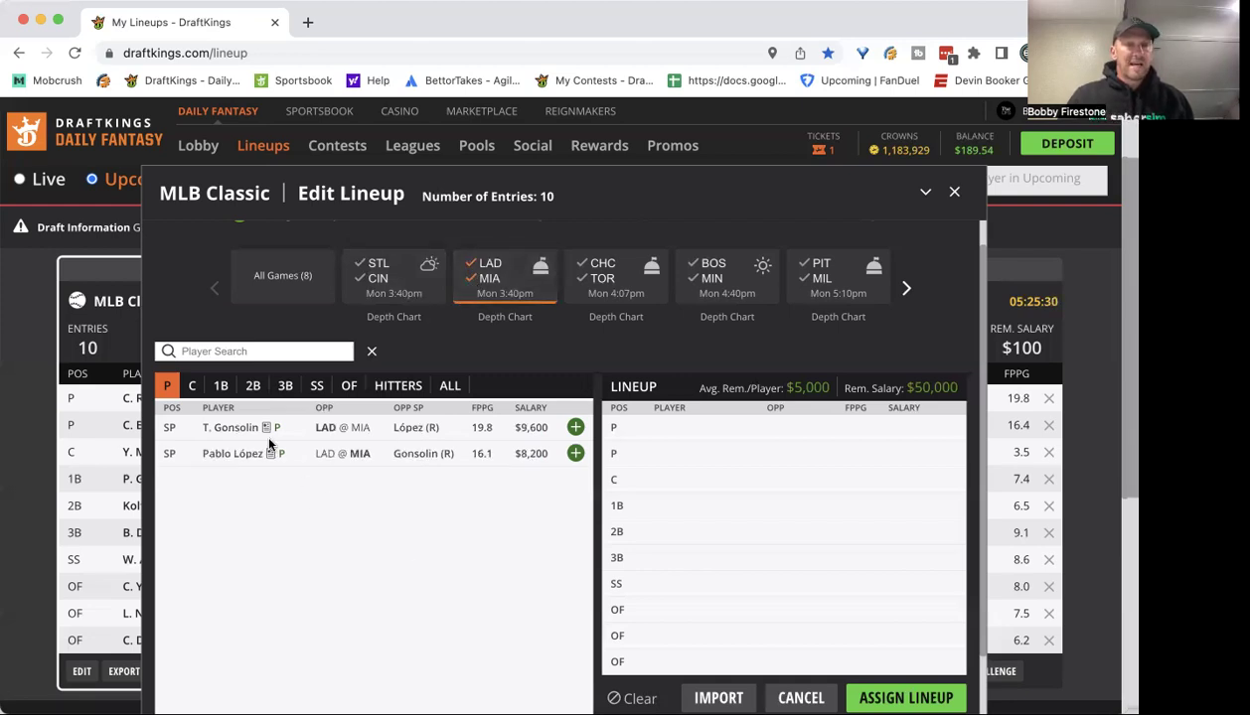
Examine Tony Gonsolin's pitching statistics and game log, including his earlier starts, and close his player card.
left_click(216, 429)
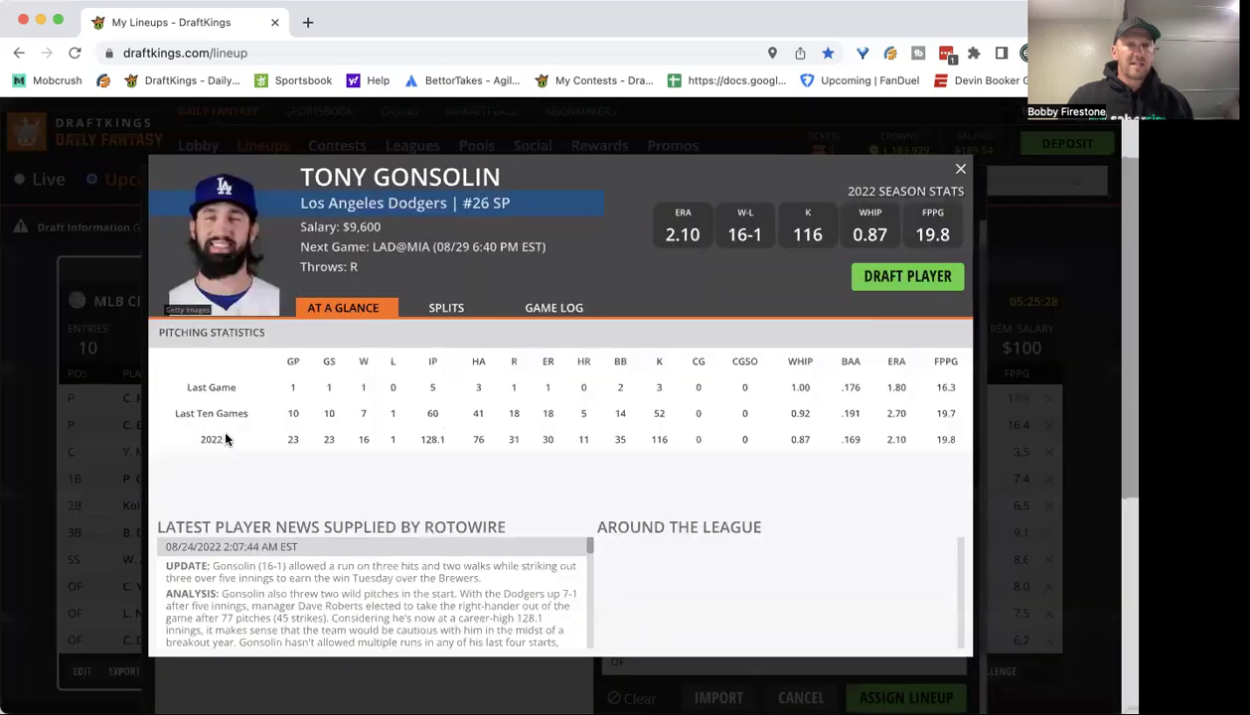
left_click(547, 310)
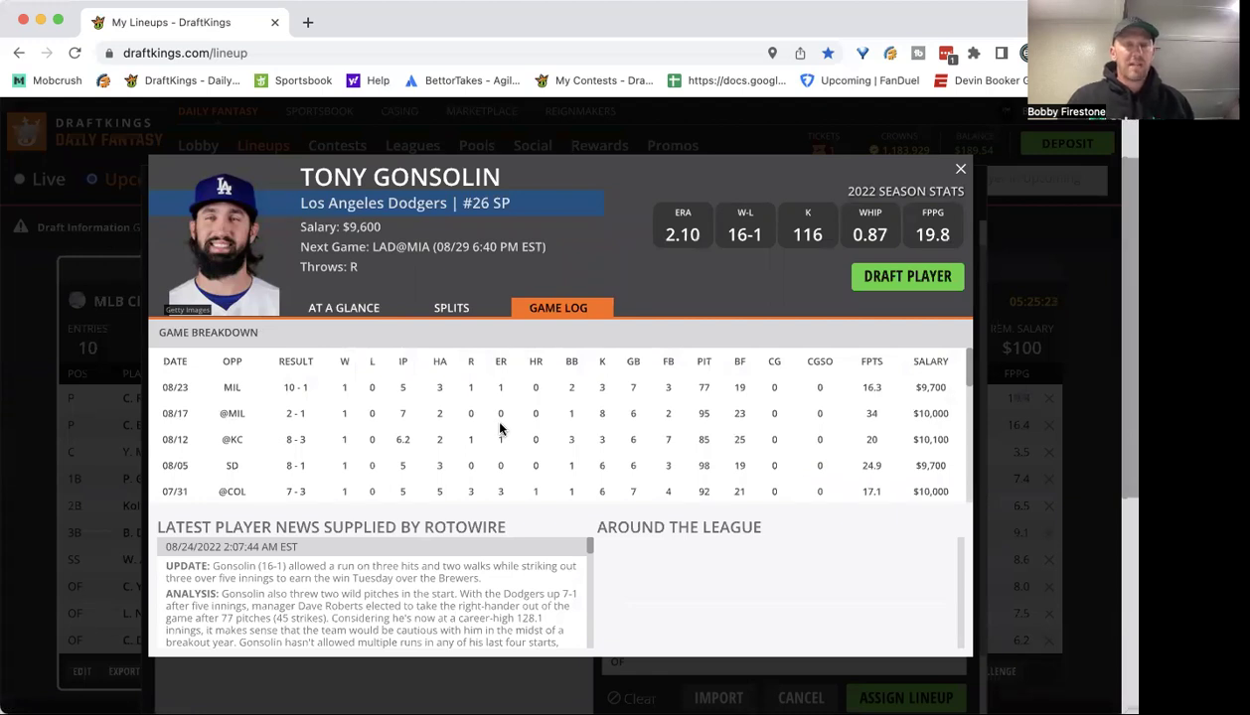
scroll(487, 430, "down", 3)
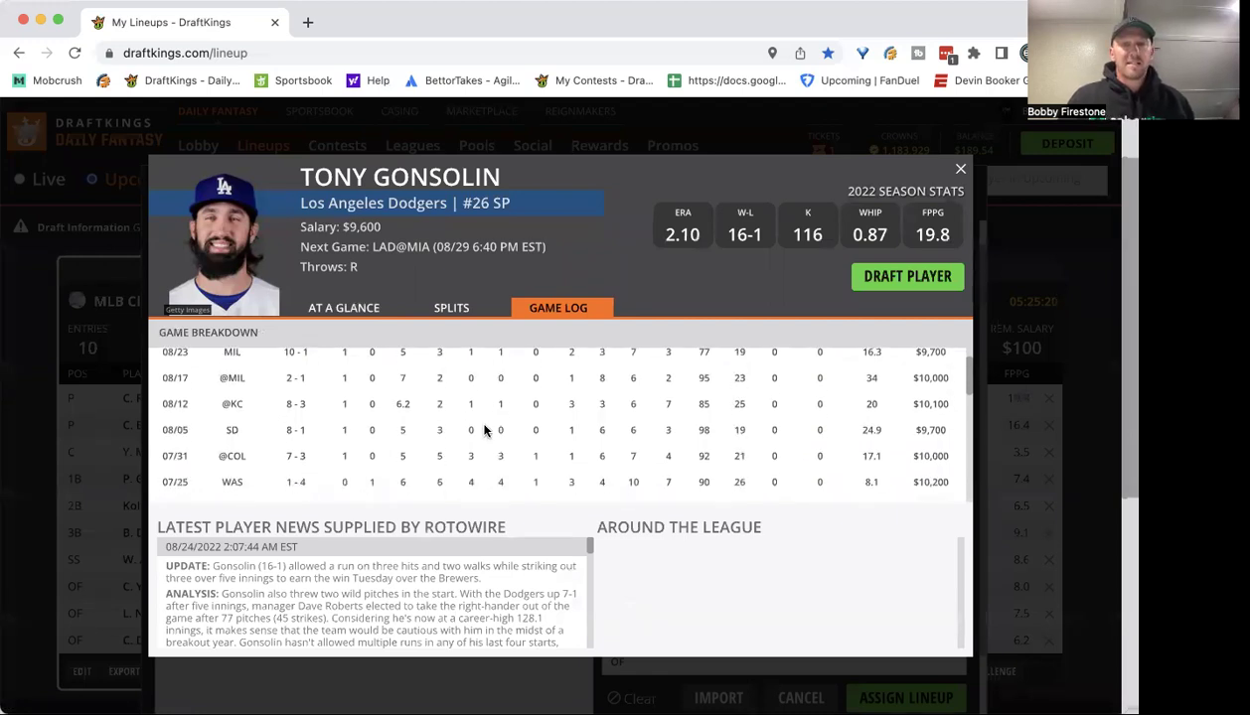
scroll(487, 431, "down", 3)
scroll(487, 430, "up", 5)
scroll(487, 431, "up", 2)
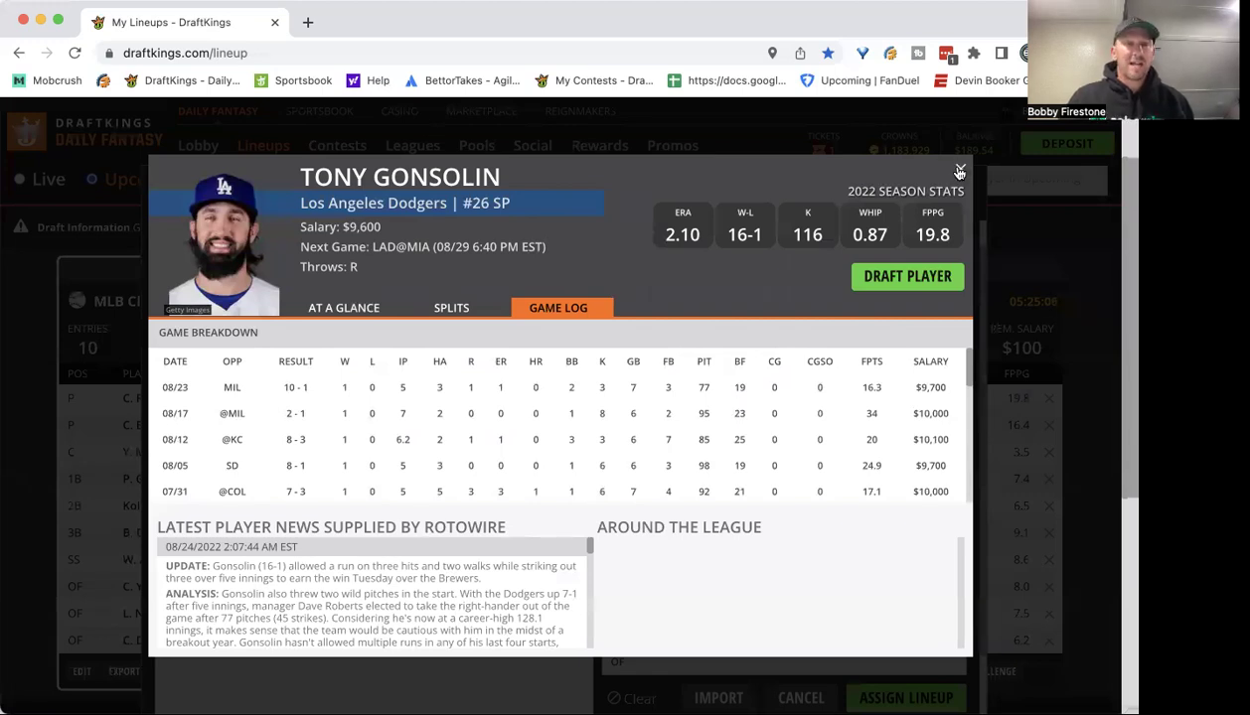
left_click(959, 173)
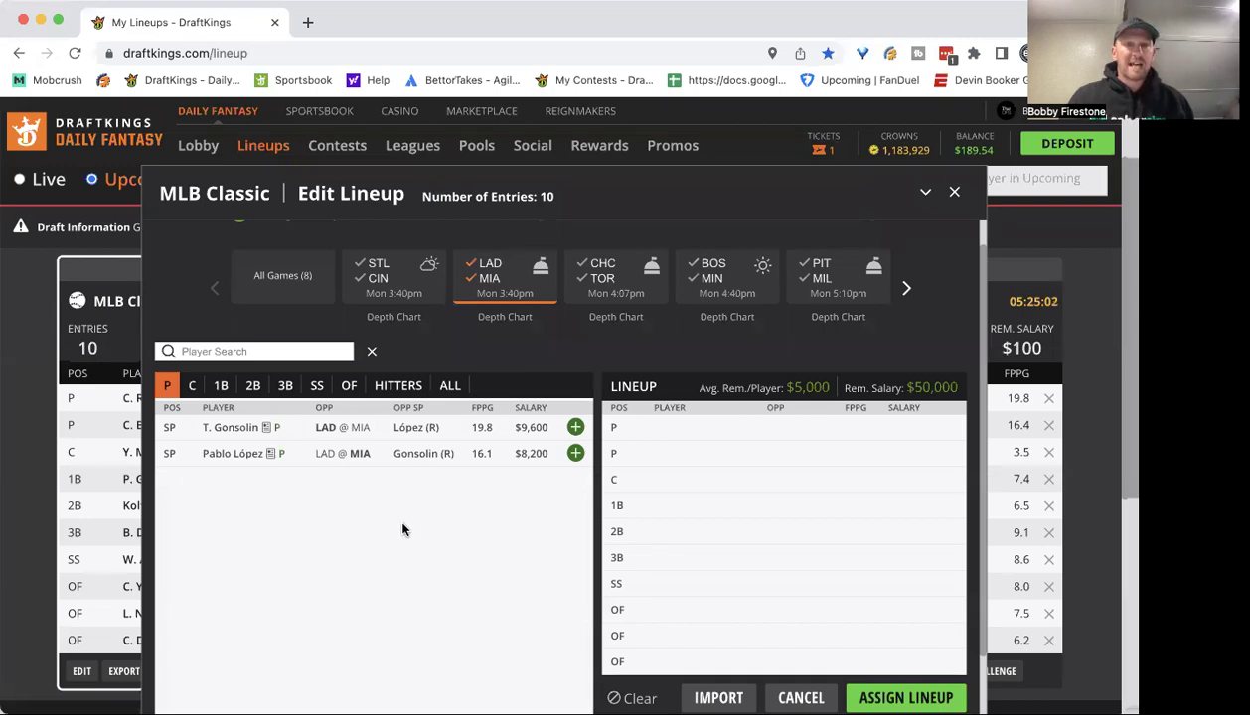
Check Pablo López's pitching statistics and recent game log, and close his player card.
left_click(229, 454)
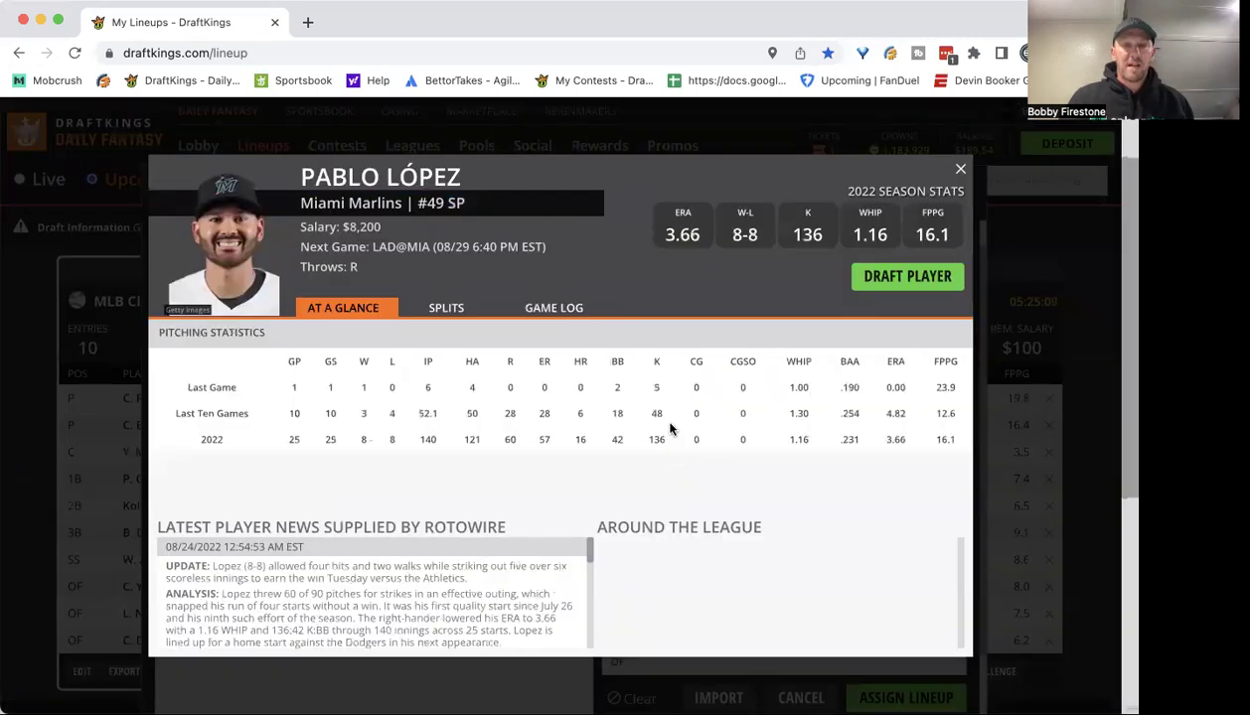
left_click(562, 308)
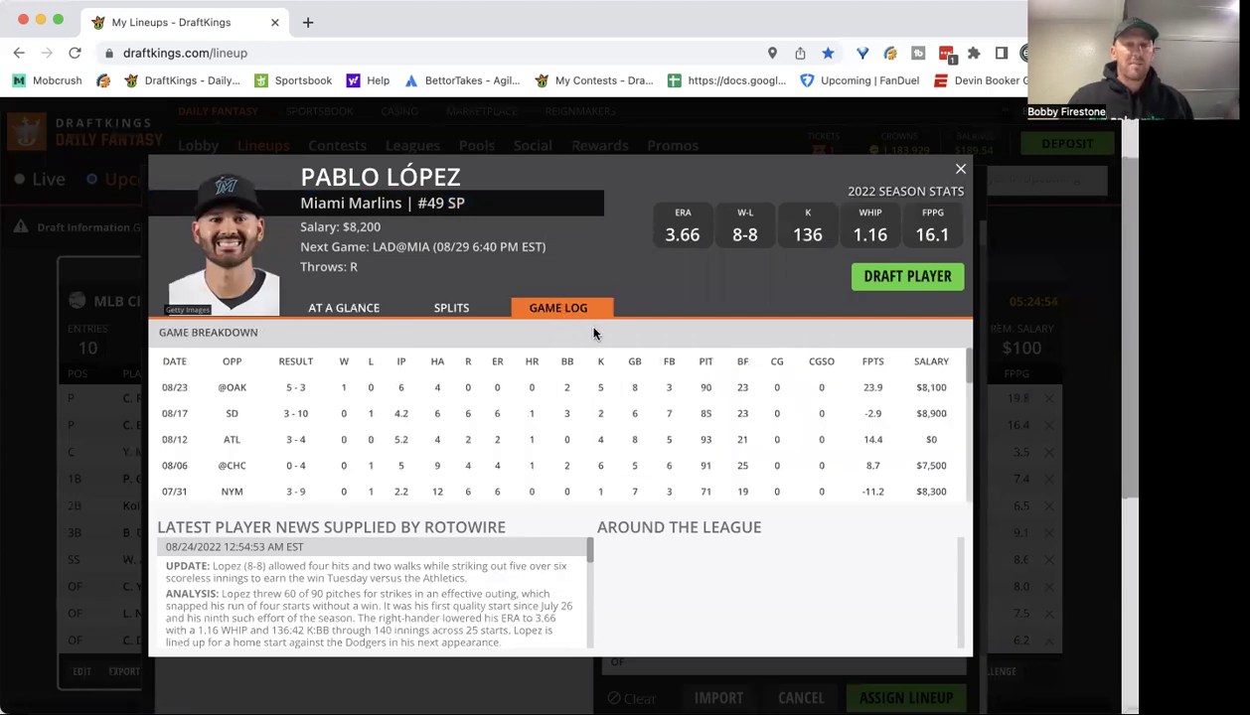
left_click(959, 171)
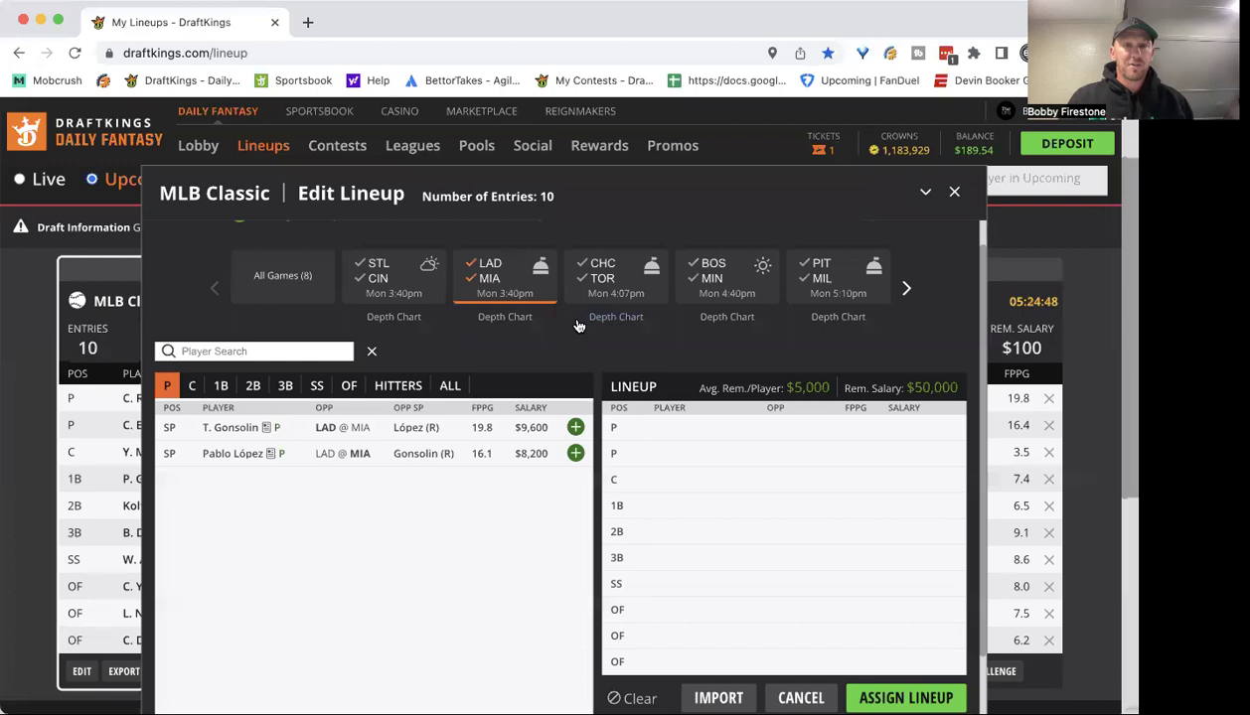
Replace the LAD–MIA game filter with the CHC–TOR game in the pitcher list.
left_click(477, 266)
left_click(477, 266)
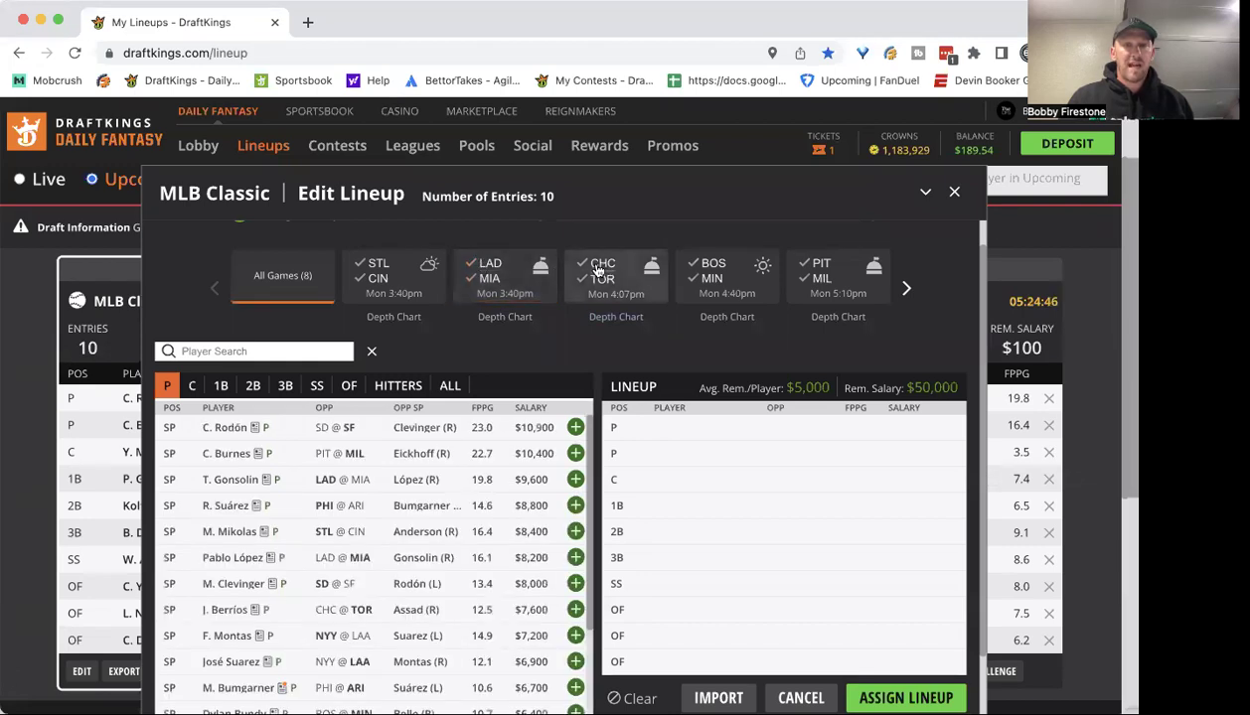
left_click(601, 270)
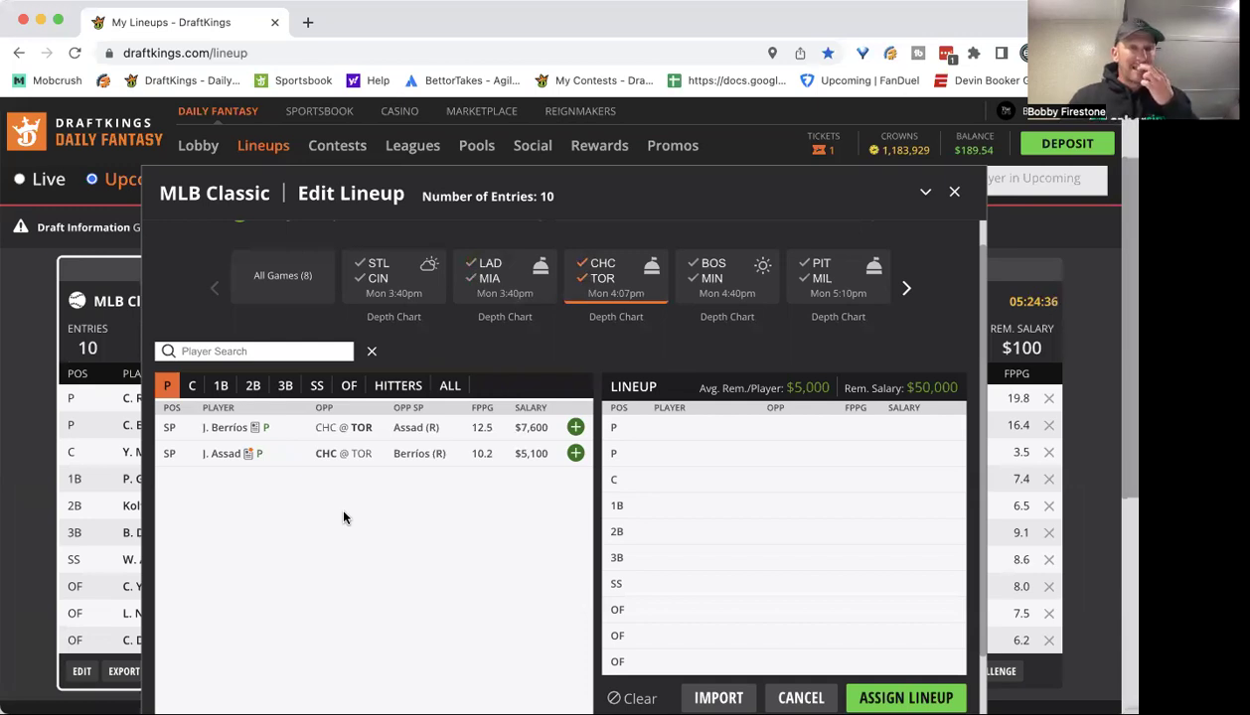
Check Javier Assad's pitching statistics and game log, and close his player card.
left_click(227, 453)
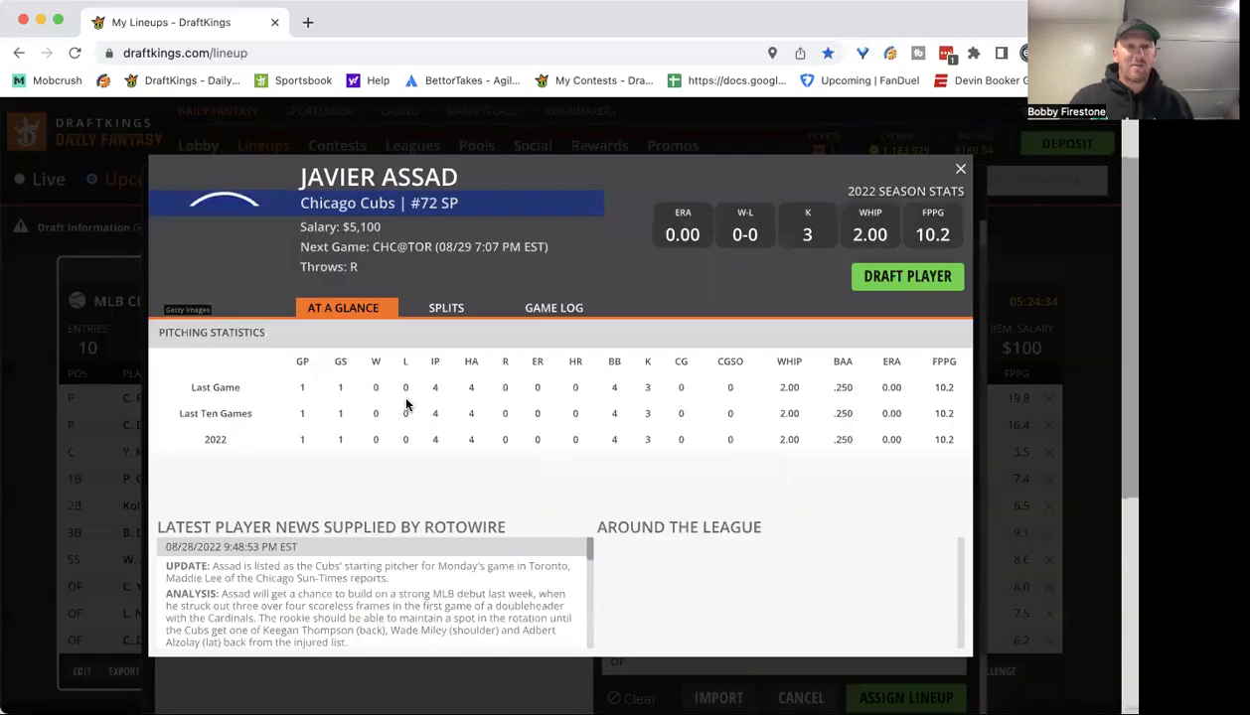
left_click(550, 314)
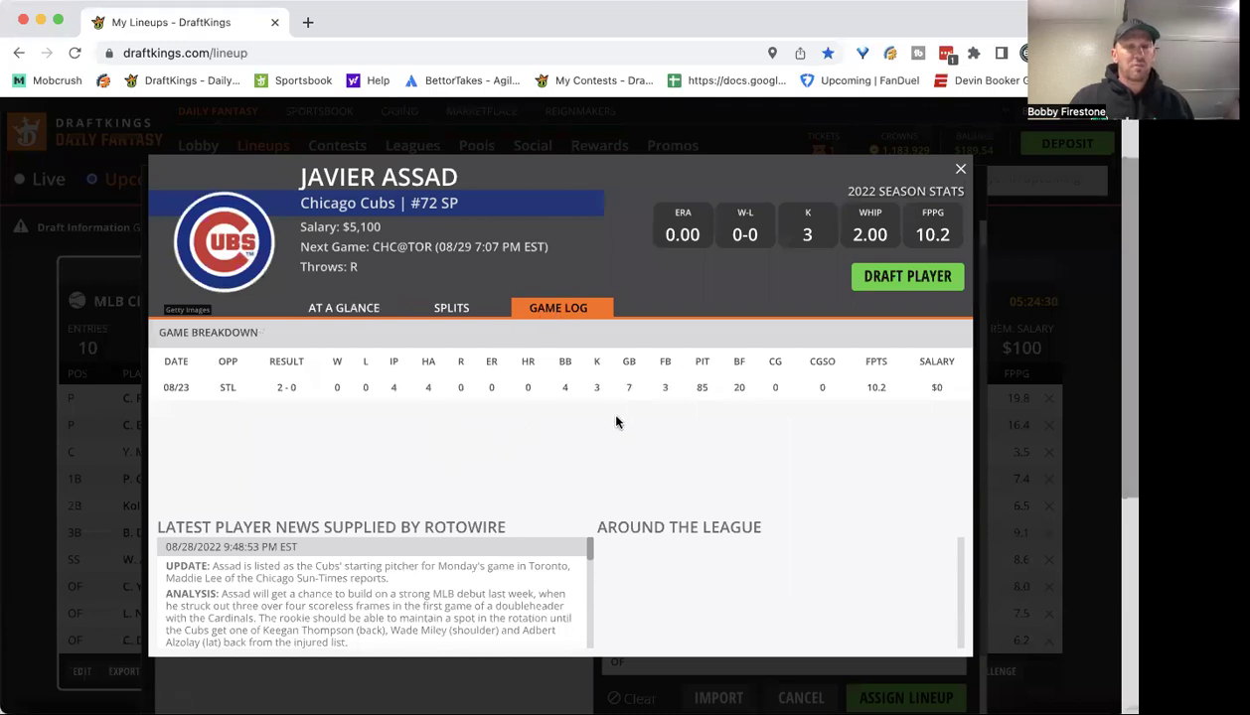
left_click(961, 171)
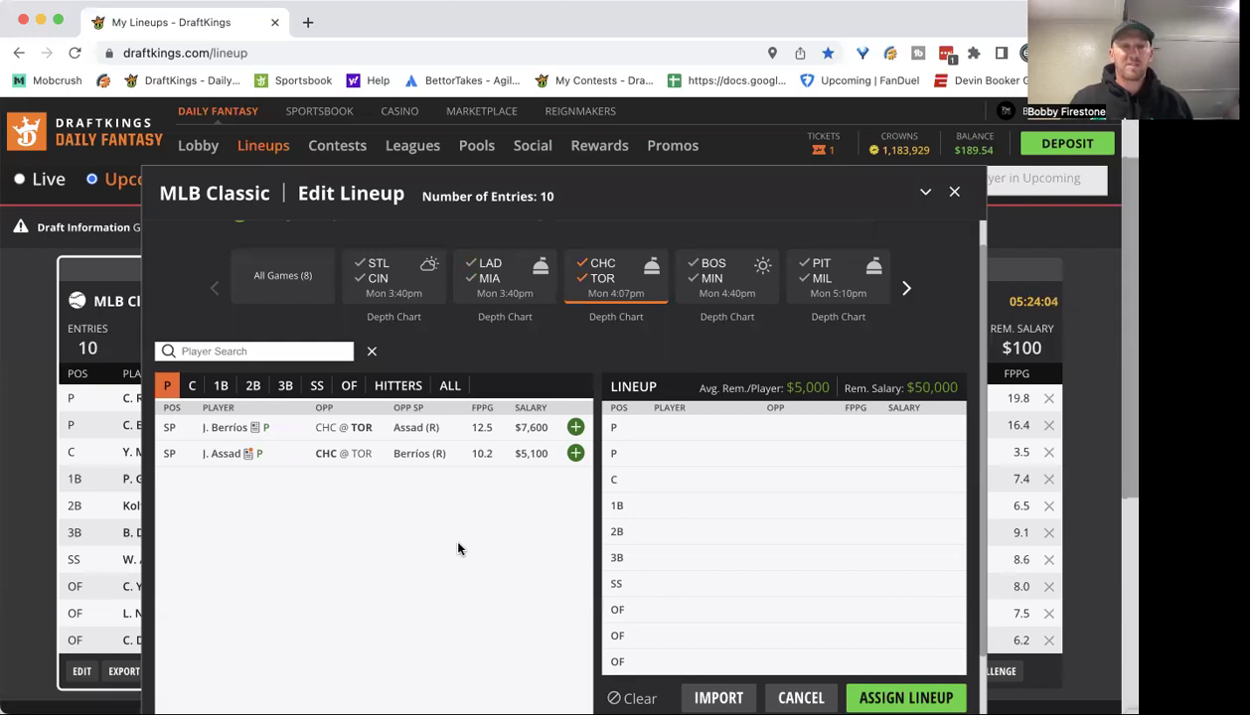
Examine José Berríos's pitching statistics and full game log for consistency between starts, and close his player card.
left_click(227, 428)
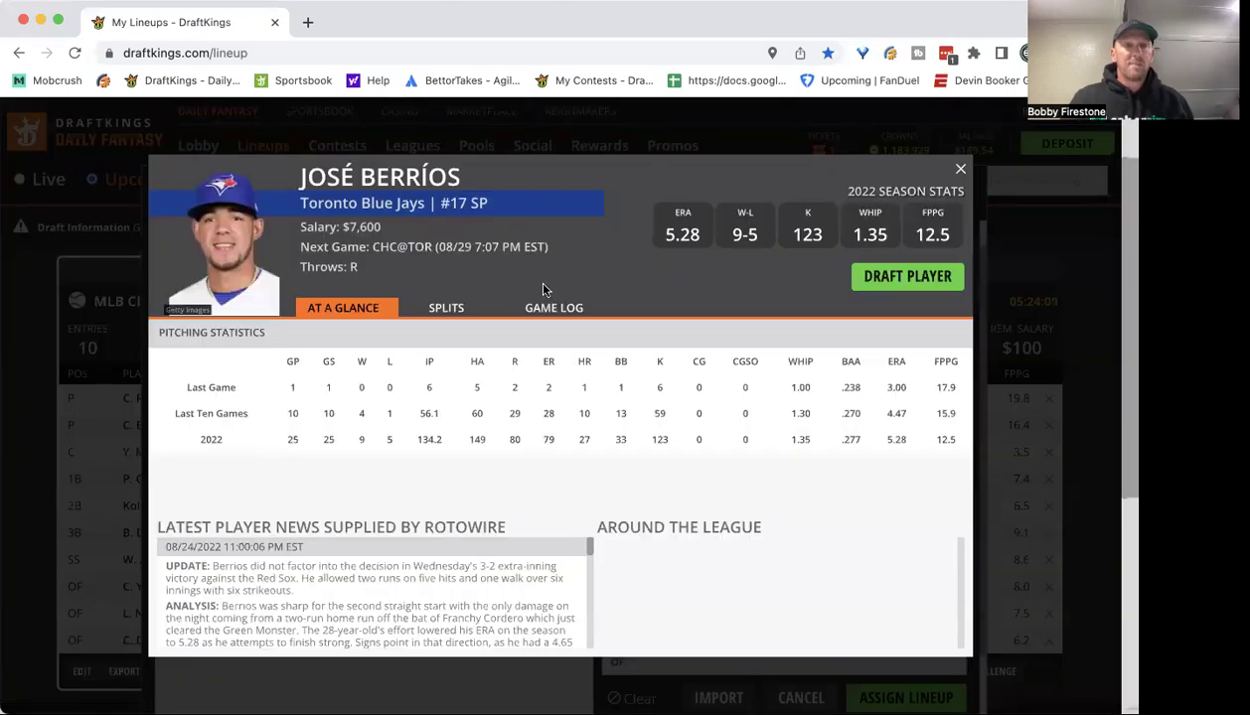
left_click(532, 312)
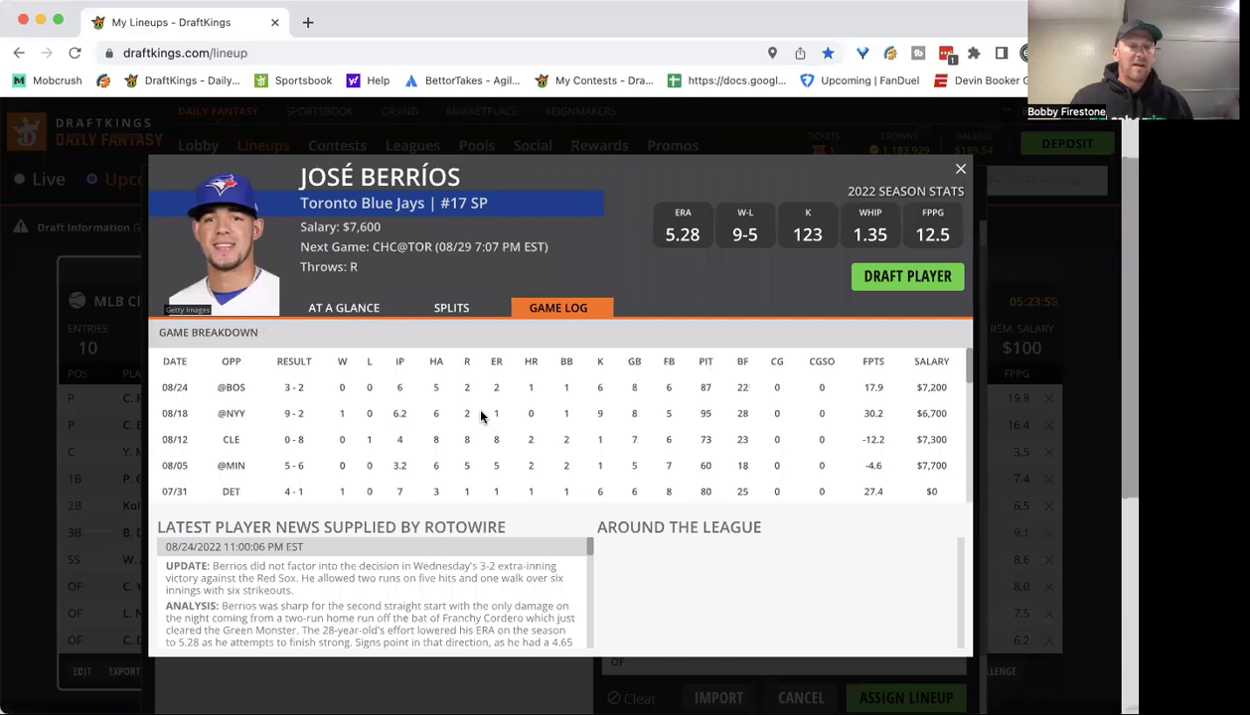
scroll(477, 420, "down", 5)
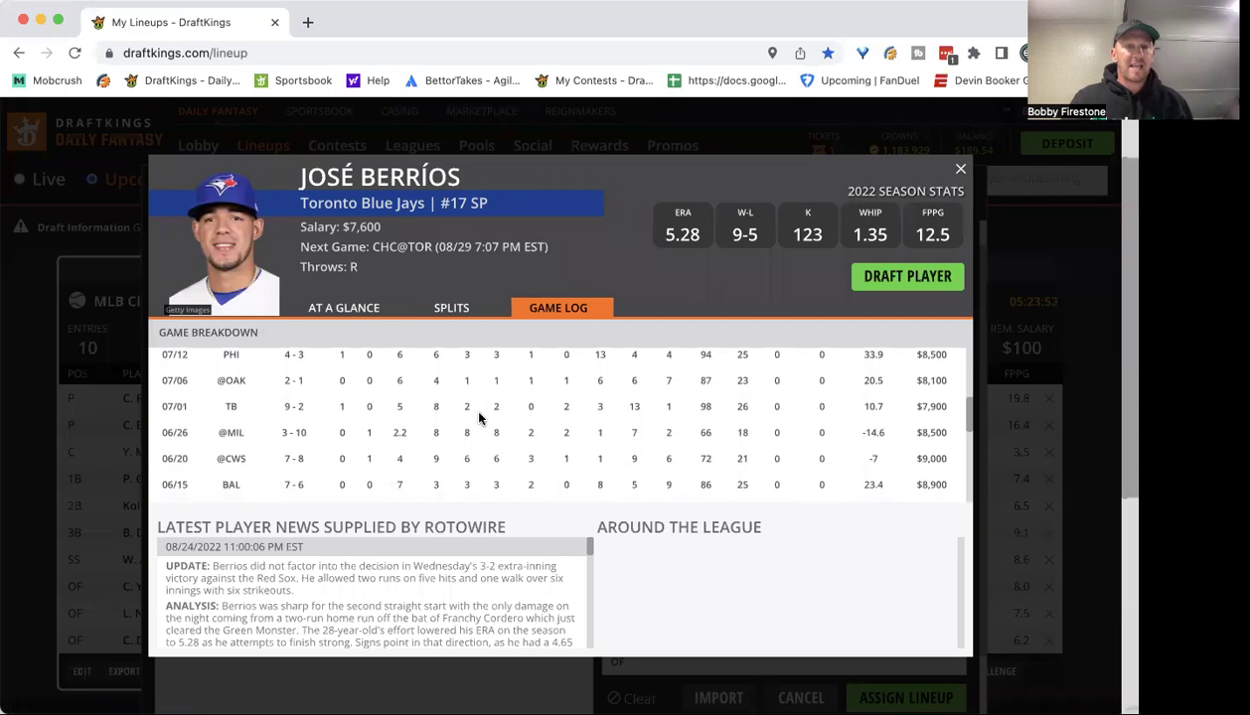
scroll(480, 418, "up", 5)
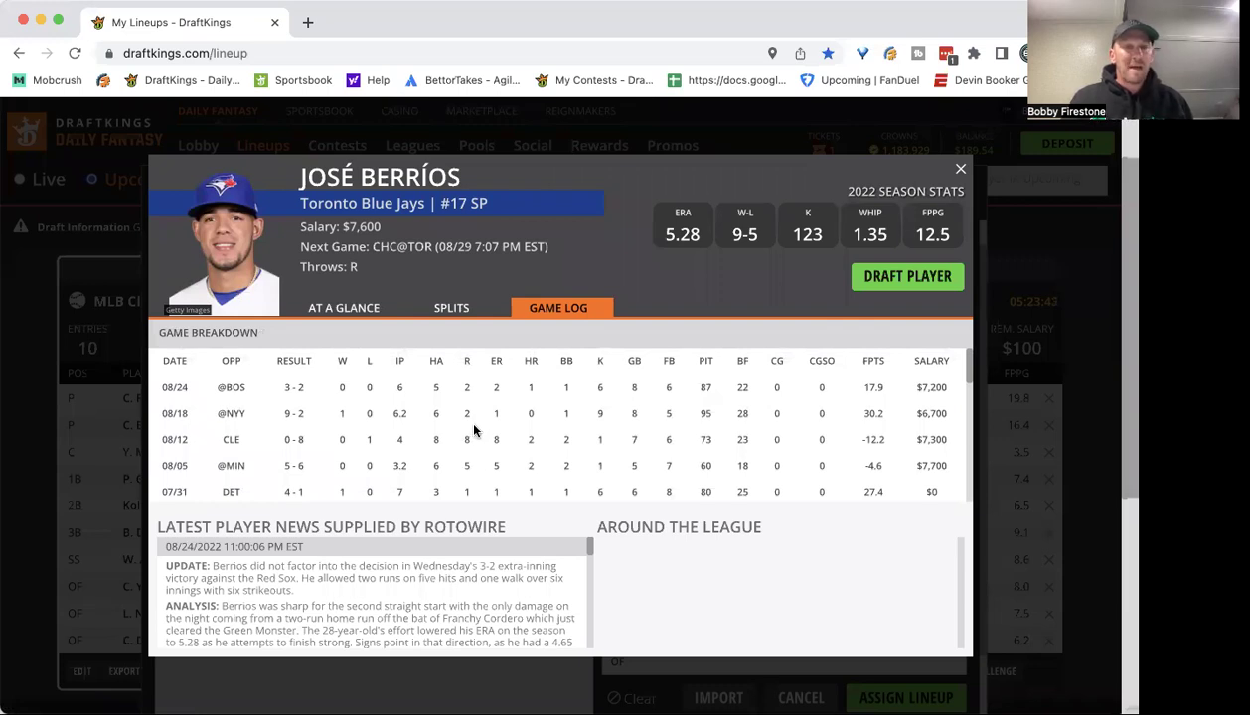
scroll(475, 429, "down", 3)
scroll(475, 429, "down", 7)
scroll(476, 427, "up", 3)
scroll(475, 428, "up", 5)
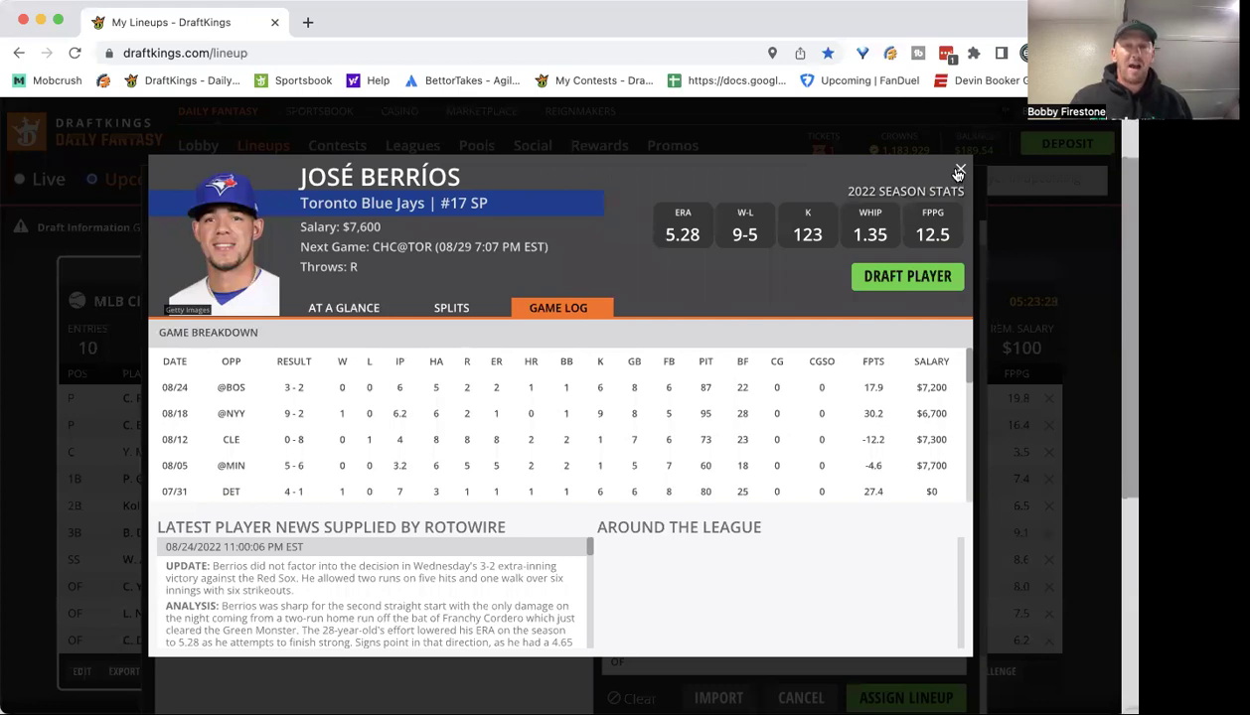
left_click(958, 171)
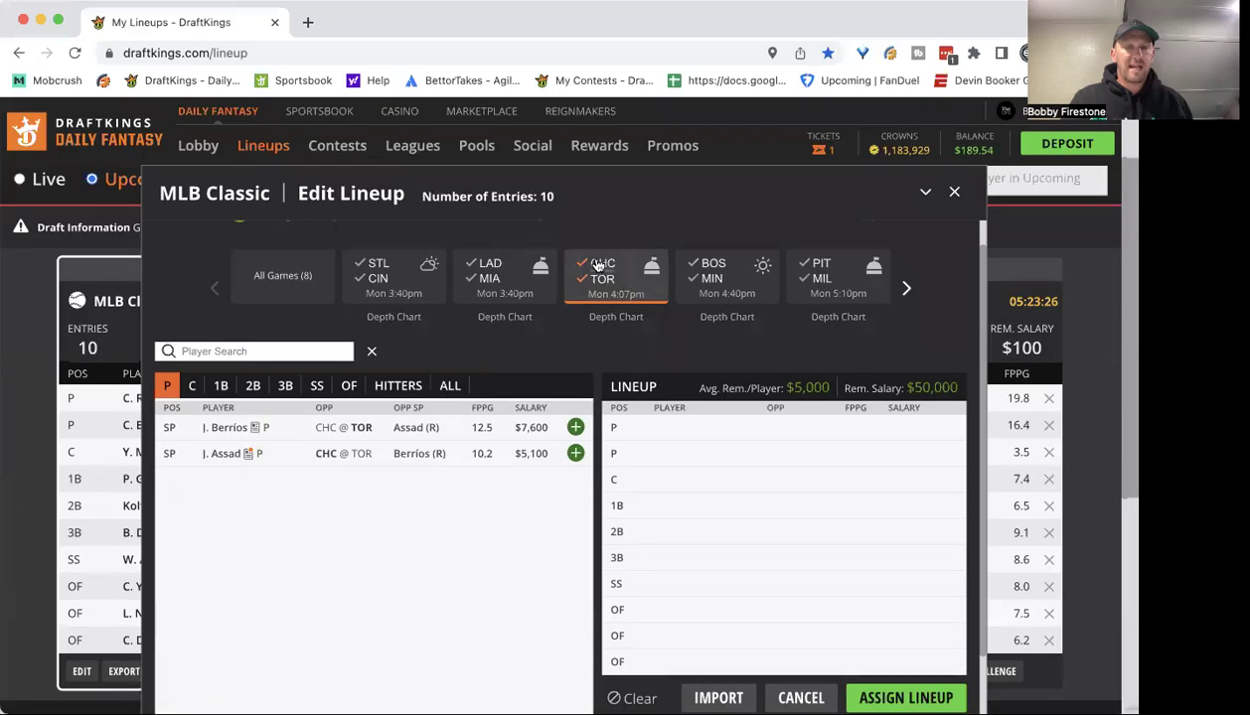
Switch the pitcher list from the CHC–TOR game to BOS–MIN and open Brayan Bello's game log.
left_click(584, 283)
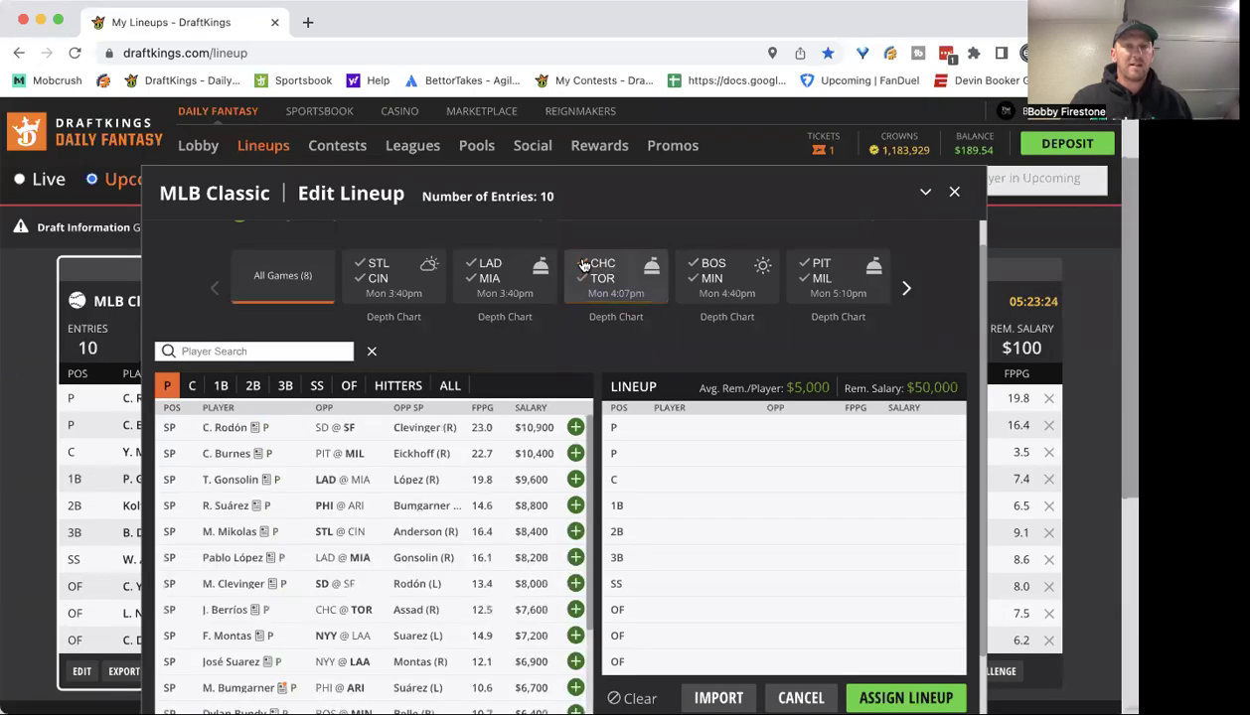
left_click(700, 266)
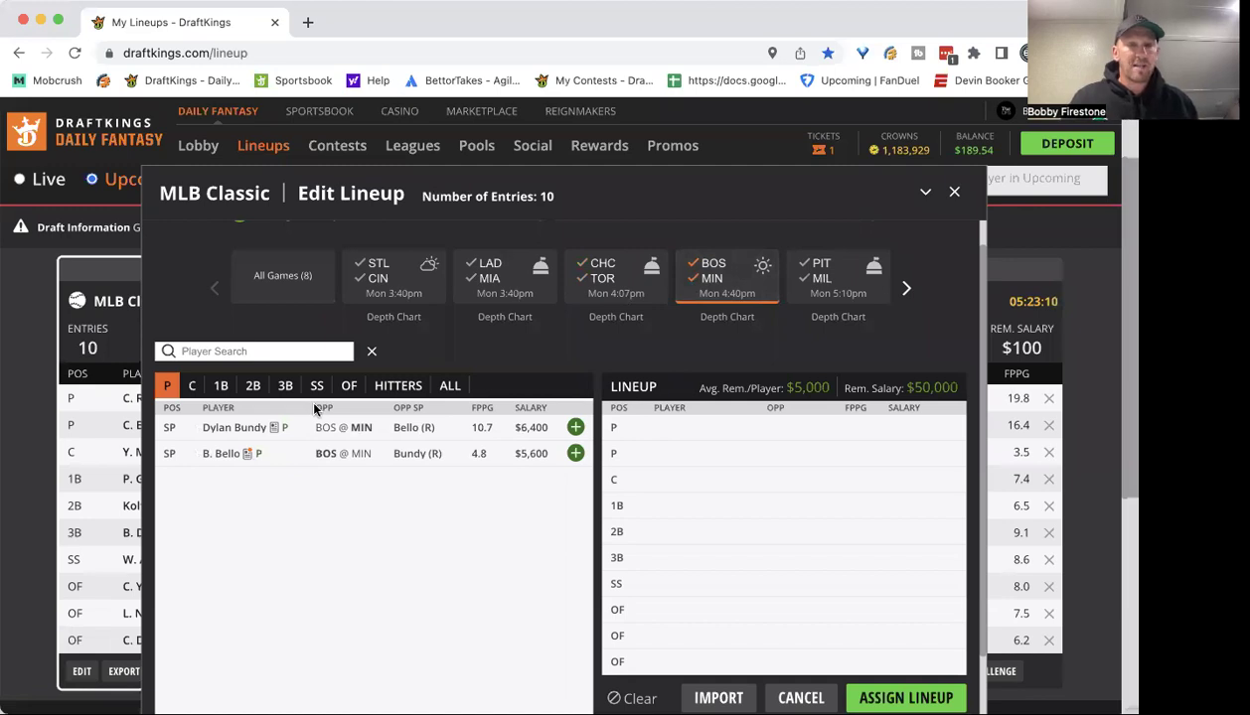
left_click(219, 459)
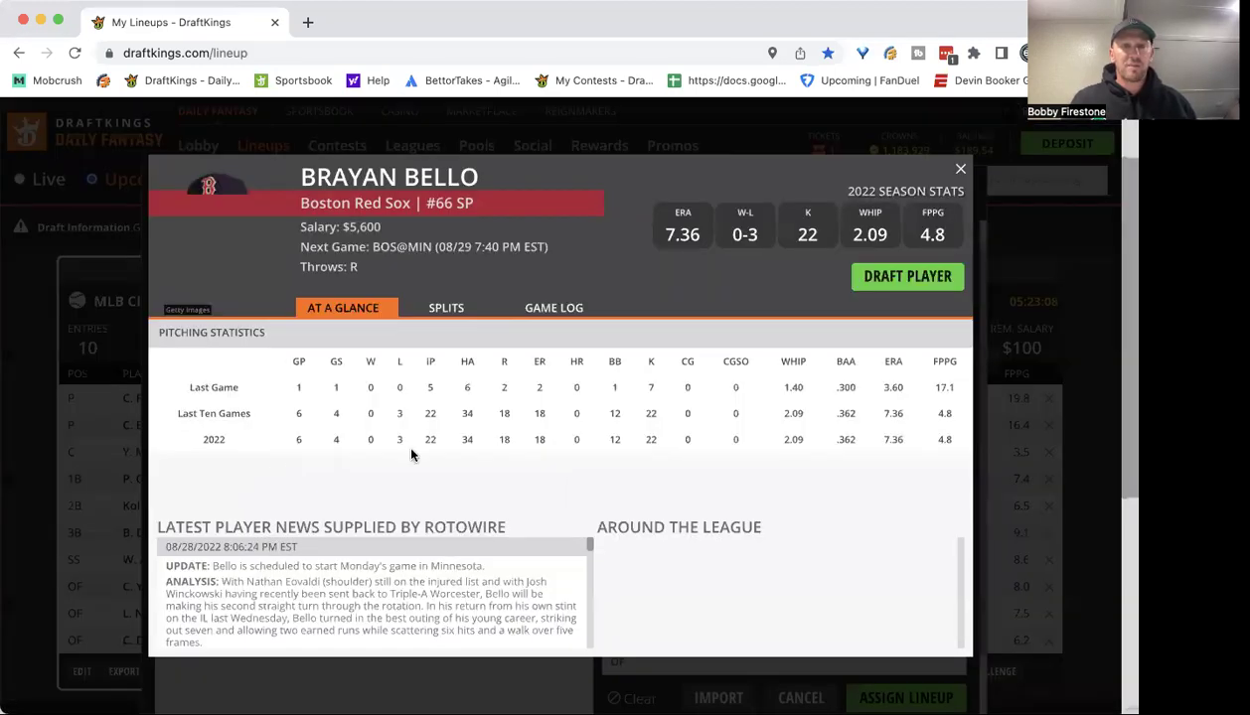
left_click(542, 310)
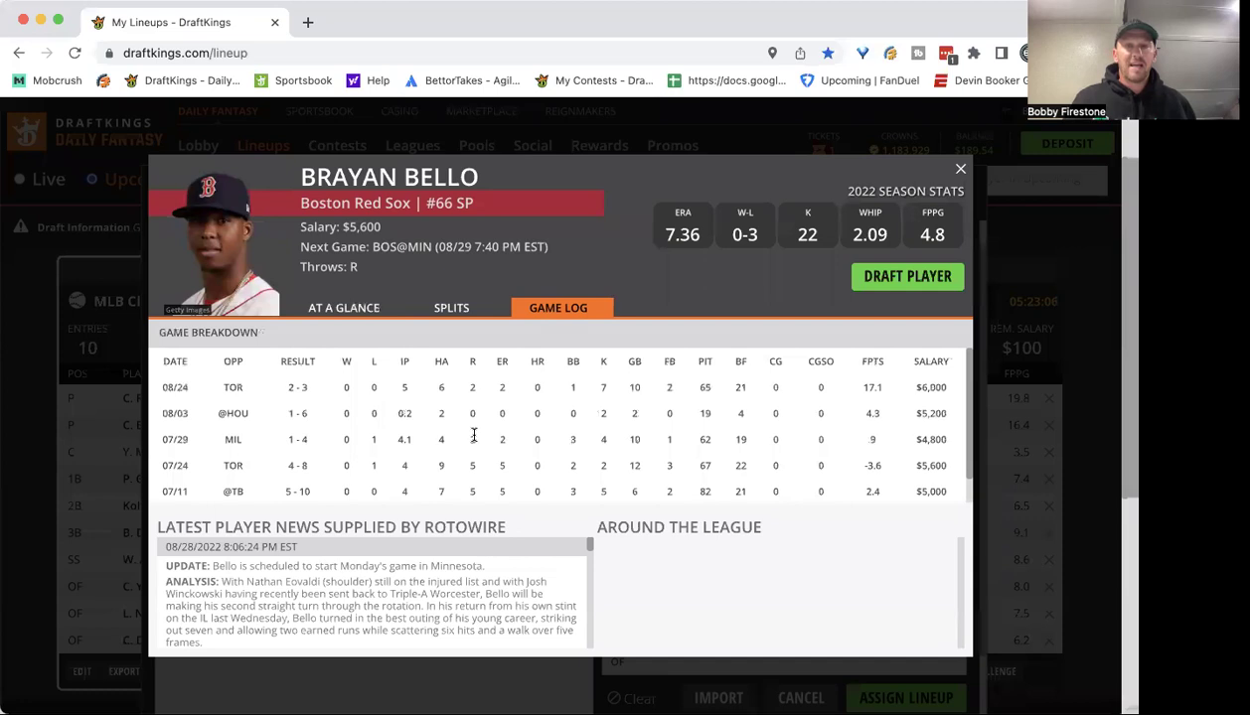
Review Brayan Bello's game log across his listed starts and close his player card.
scroll(487, 441, "down", 2)
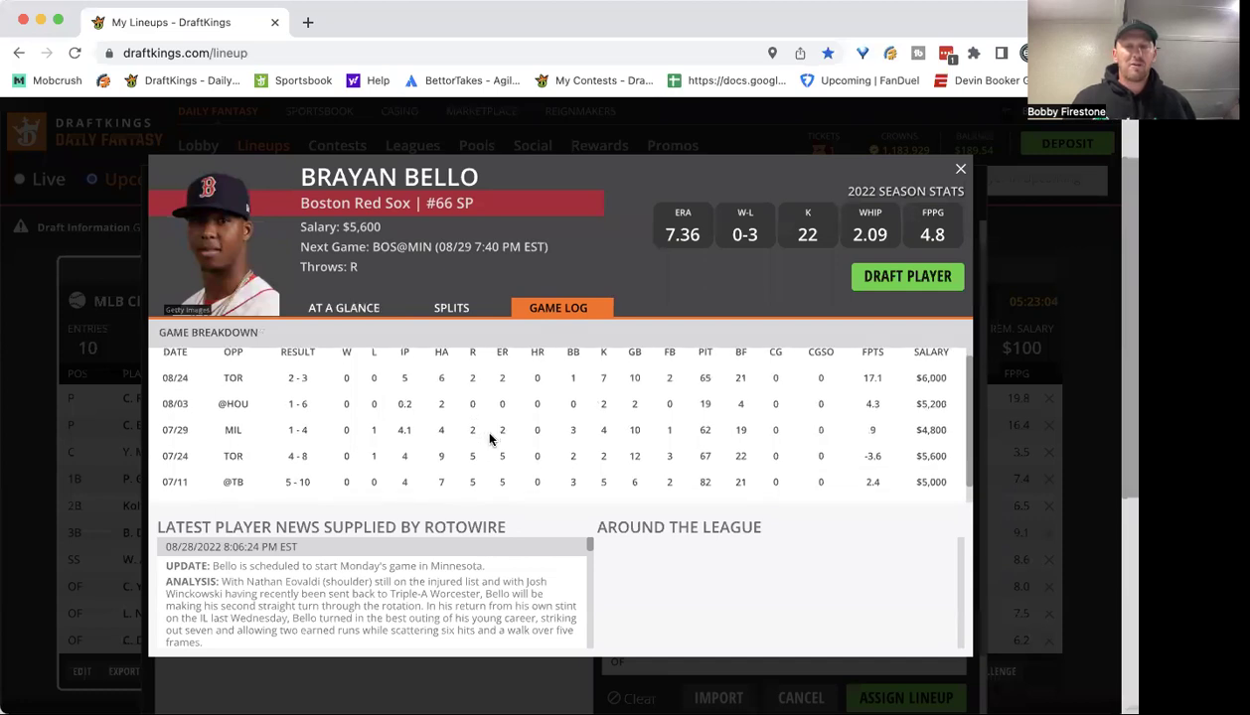
scroll(489, 438, "up", 2)
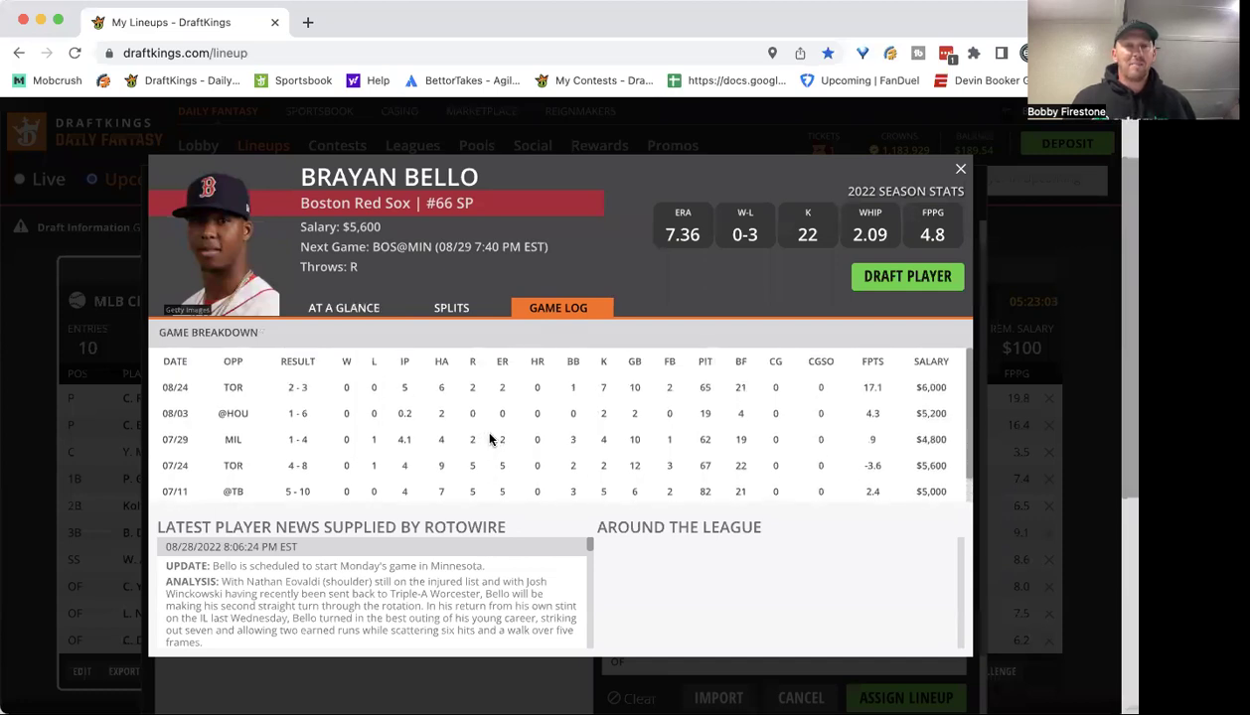
left_click(959, 169)
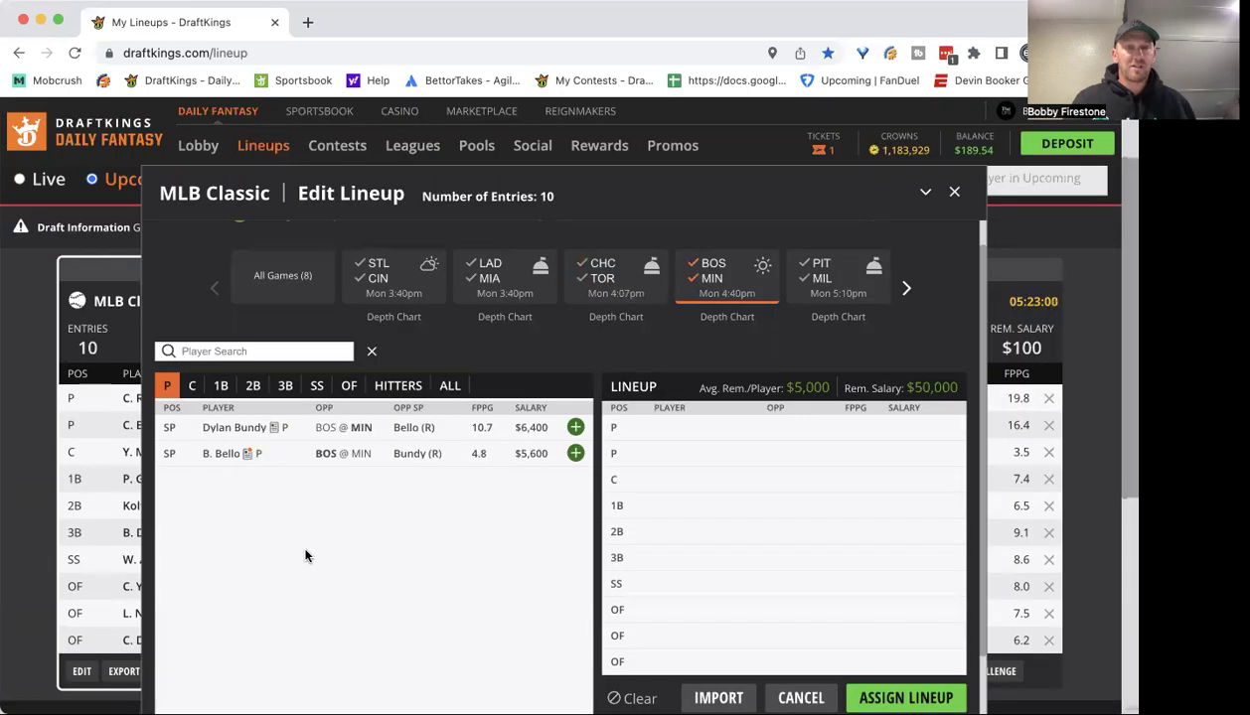
Check Dylan Bundy's pitching statistics and recent game log, and close his player card.
left_click(239, 428)
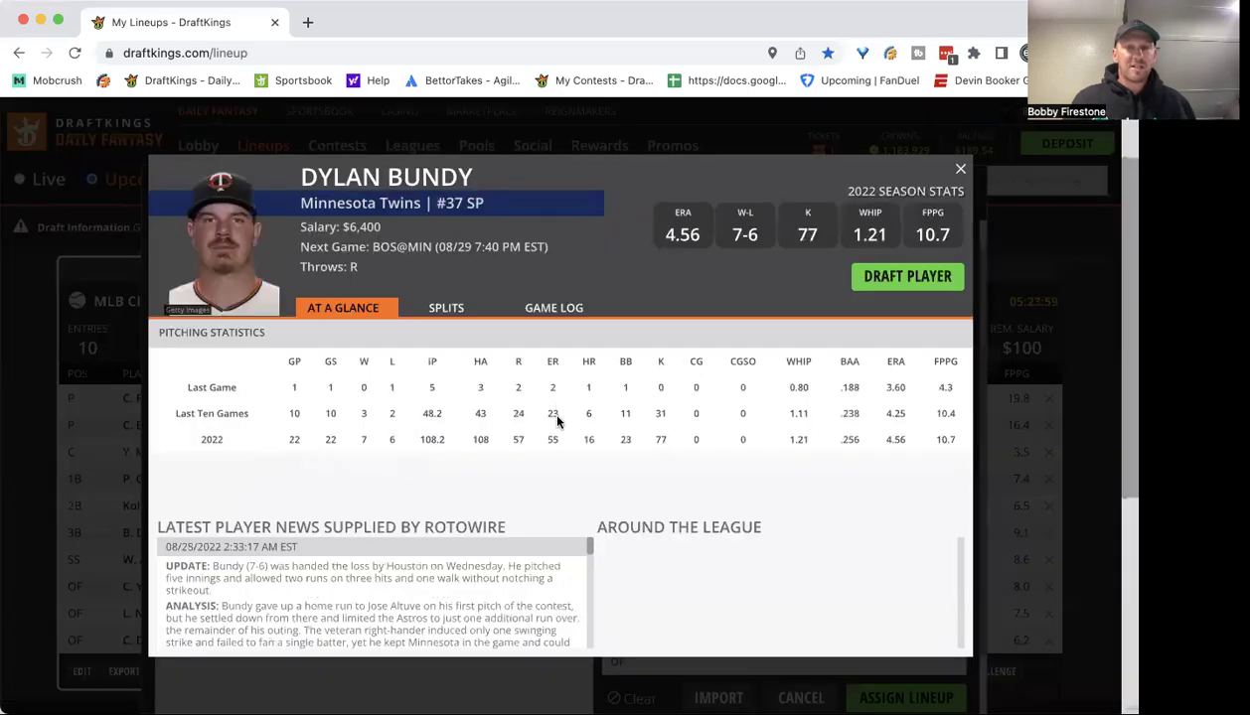
left_click(552, 310)
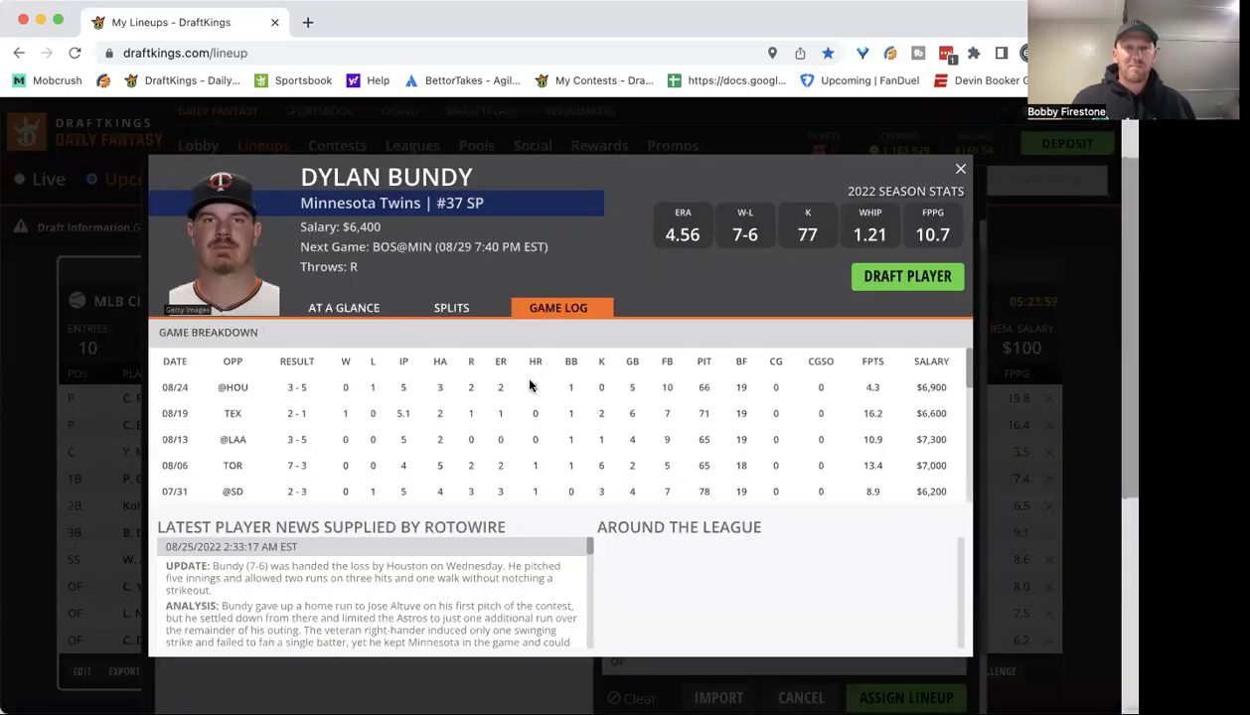
left_click(957, 171)
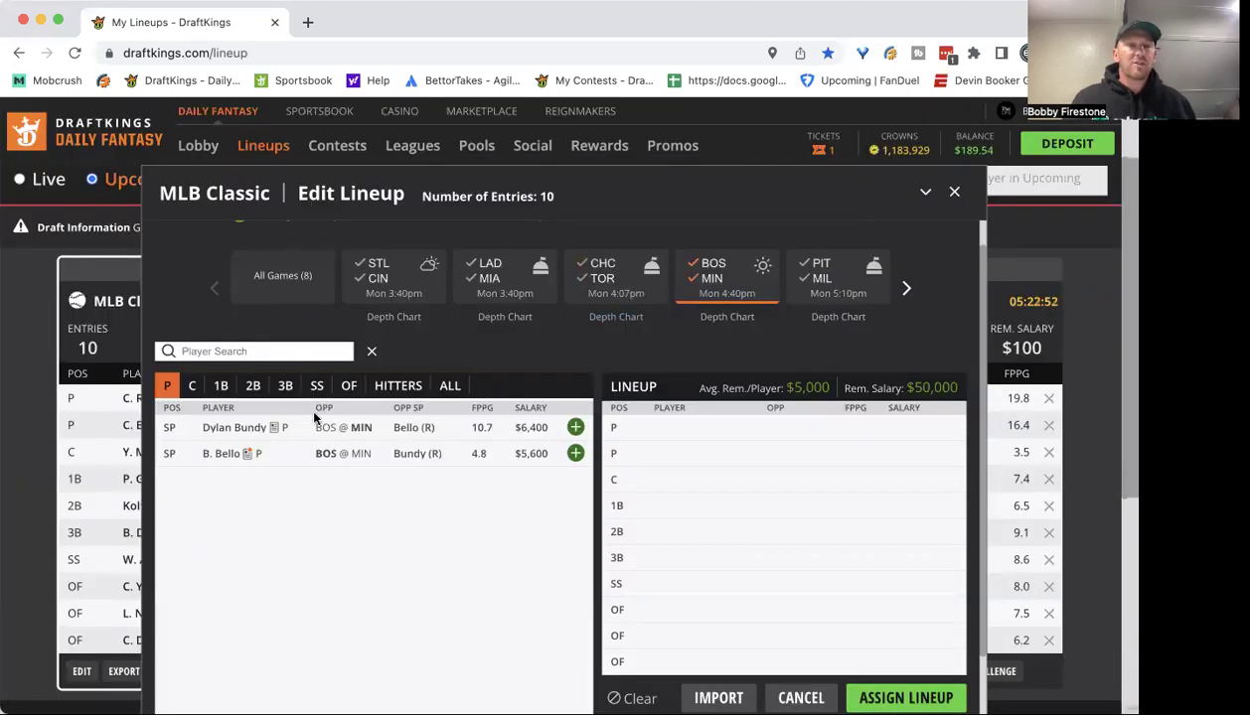
Look over Boston's third basemen, and Minnesota's third basemen, first basemen and outfielders, by filtering the BOS–MIN game one team at a time.
left_click(284, 387)
left_click(693, 278)
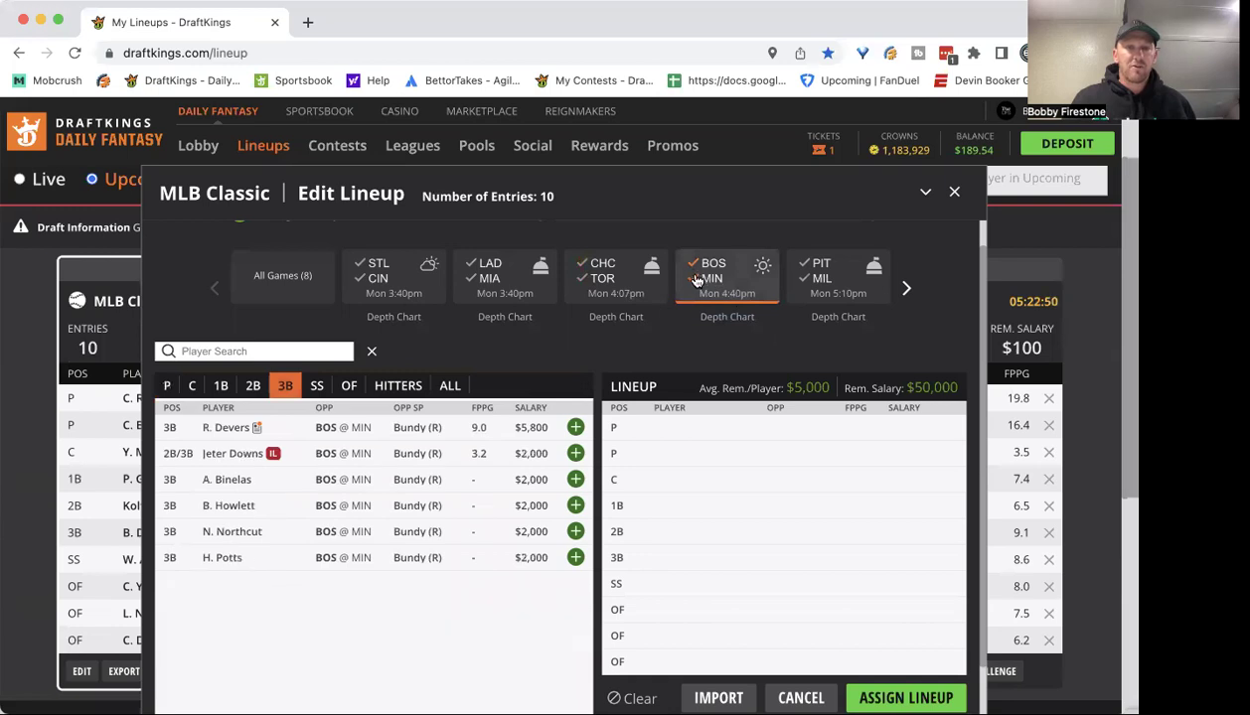
left_click(694, 264)
left_click(693, 278)
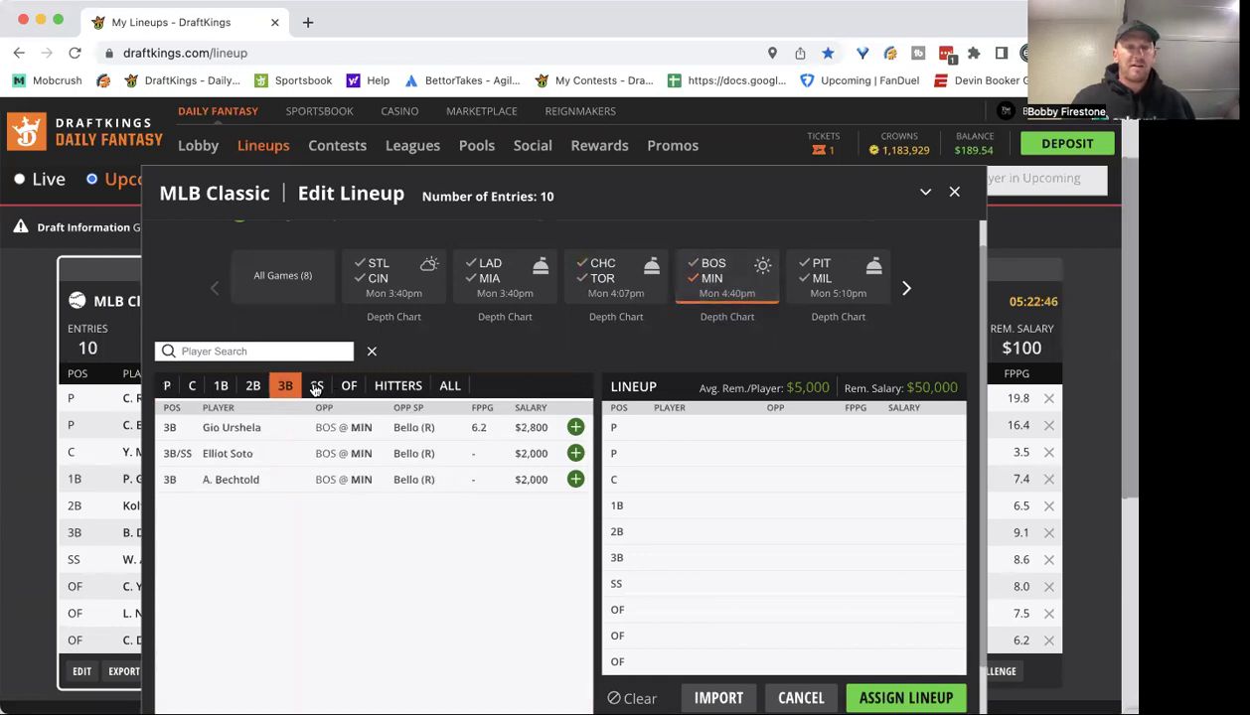
left_click(219, 388)
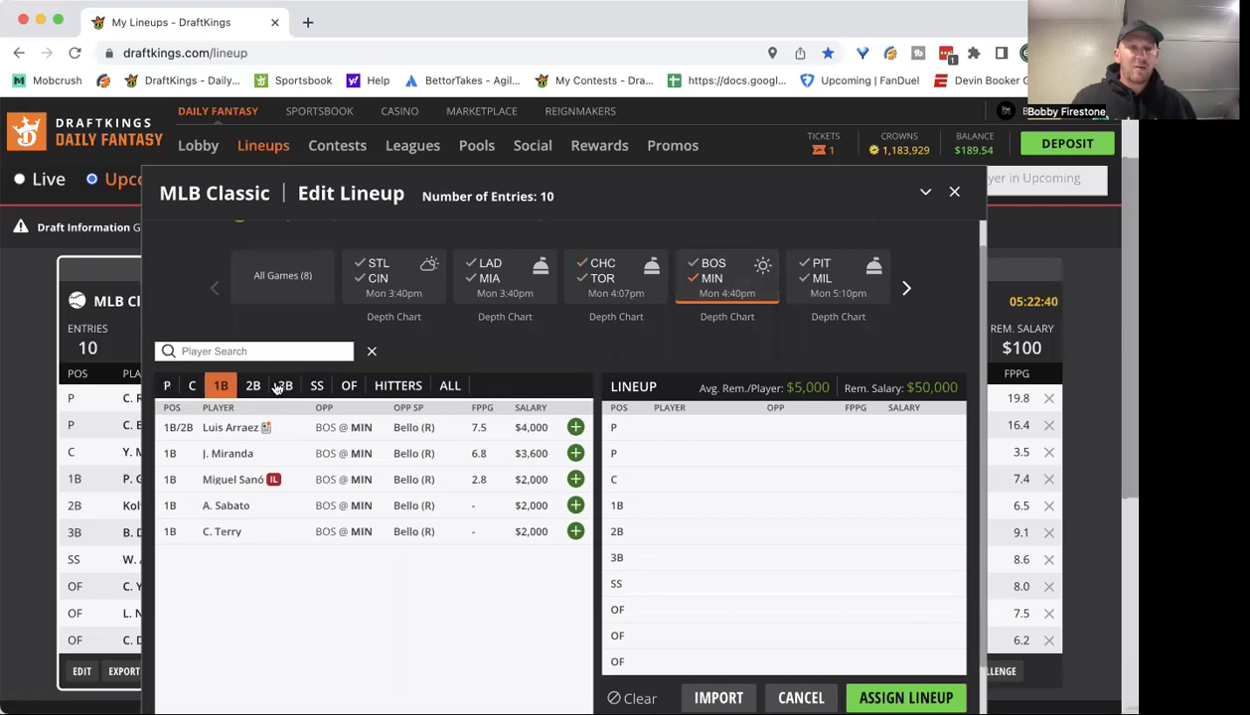
left_click(350, 386)
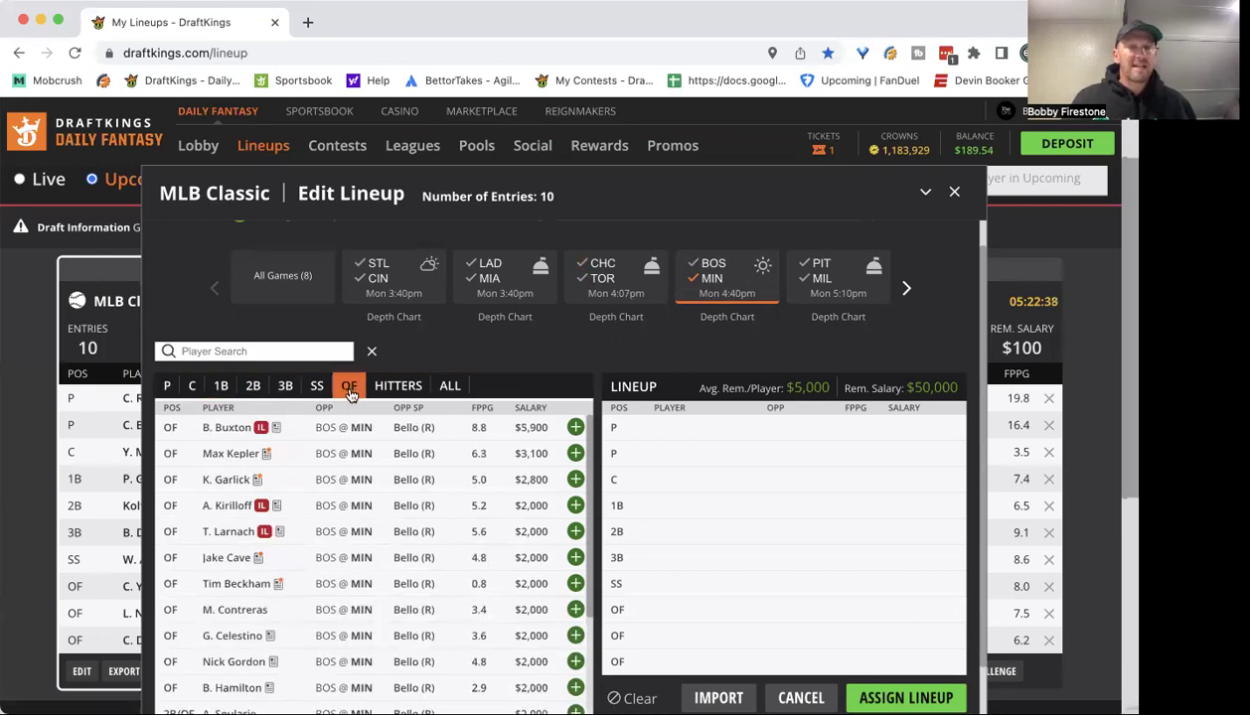
Replace the Minnesota filter with both teams of the PIT–MIL game and list that game's pitchers.
left_click(693, 281)
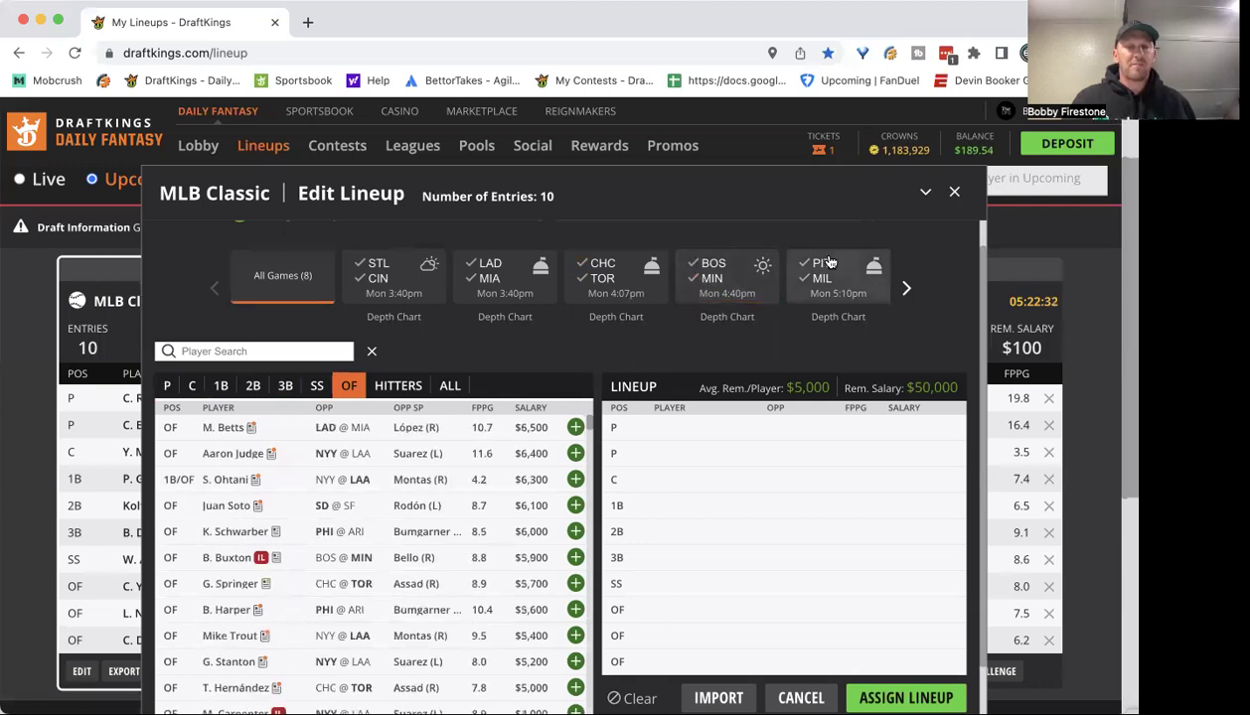
left_click(807, 283)
left_click(807, 280)
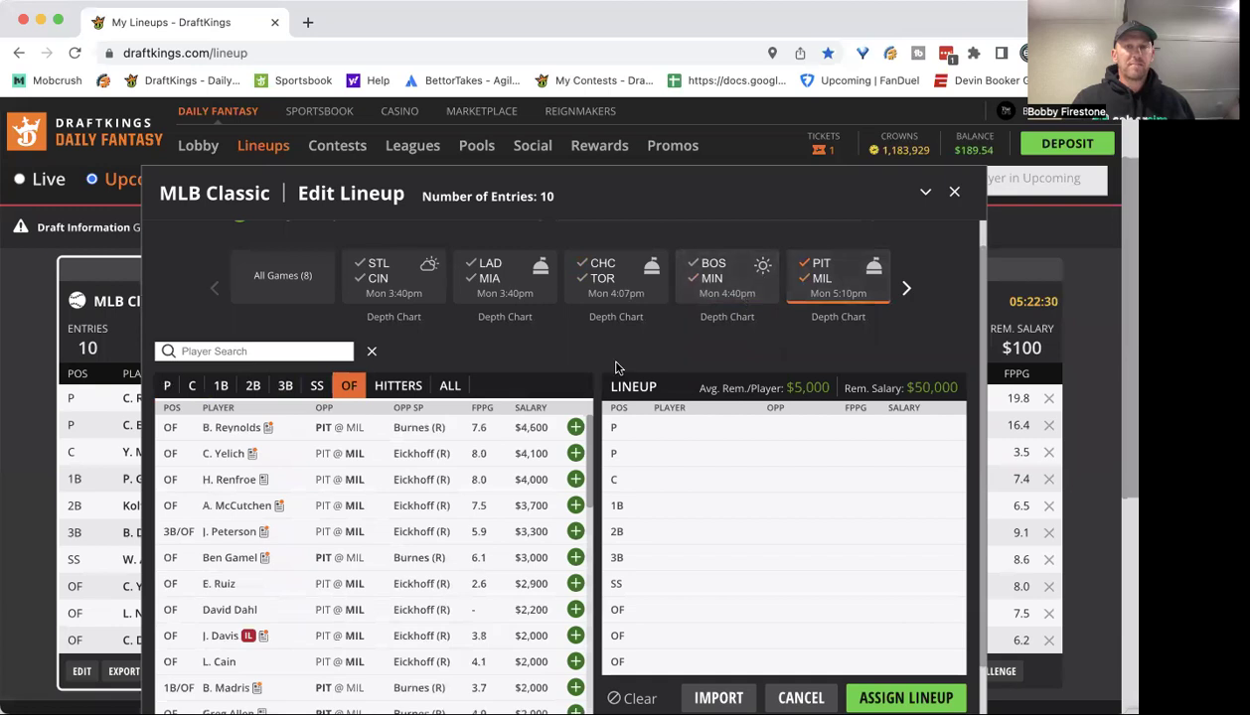
left_click(167, 385)
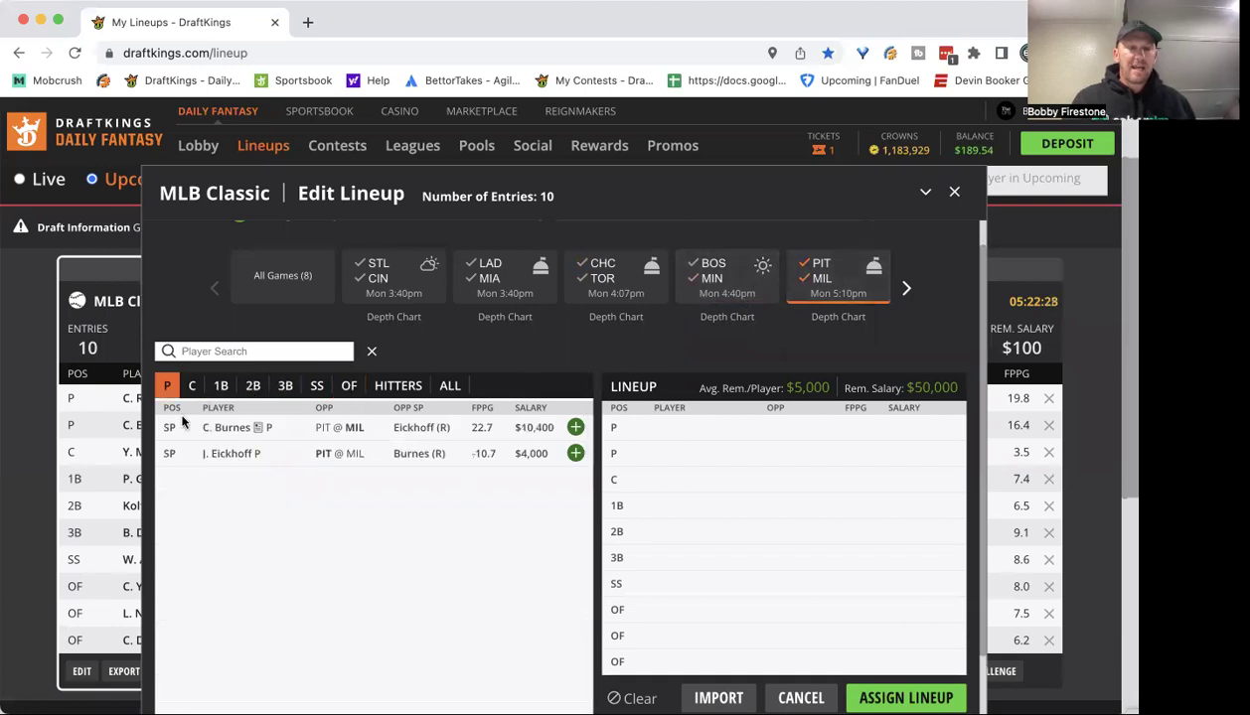
Examine Corbin Burnes's pitching statistics and recent game log, and close his player card.
left_click(238, 426)
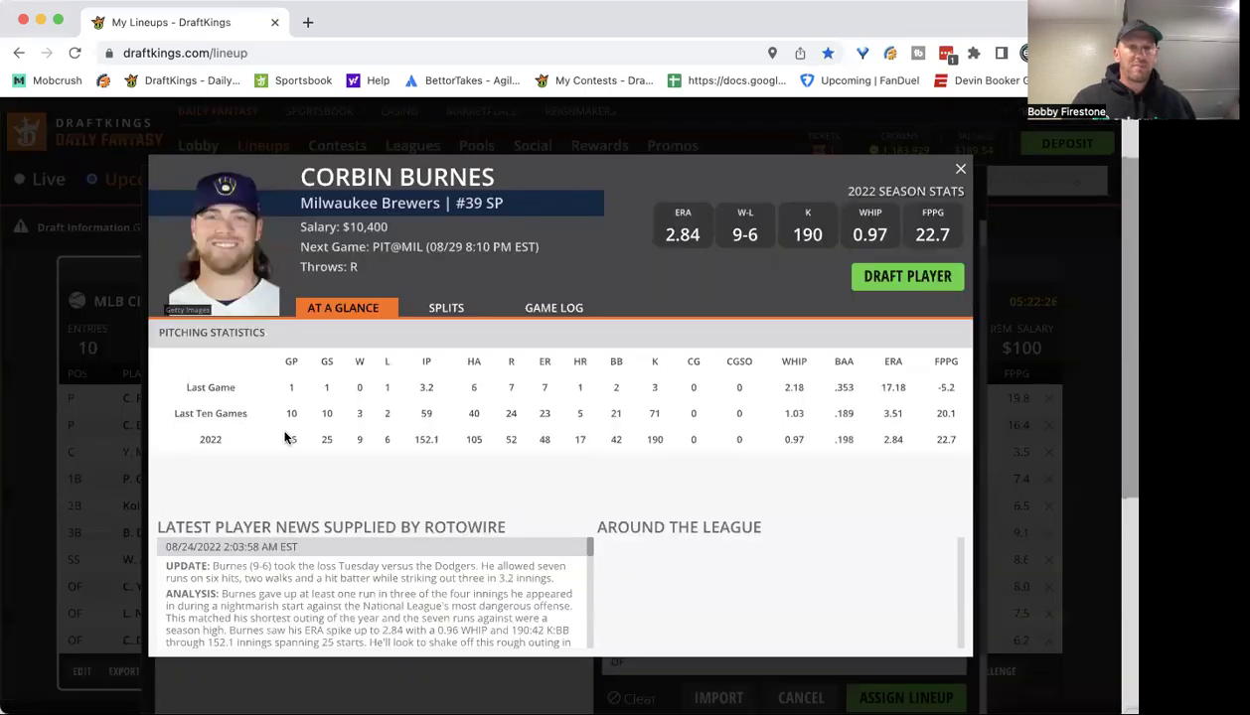
left_click(550, 308)
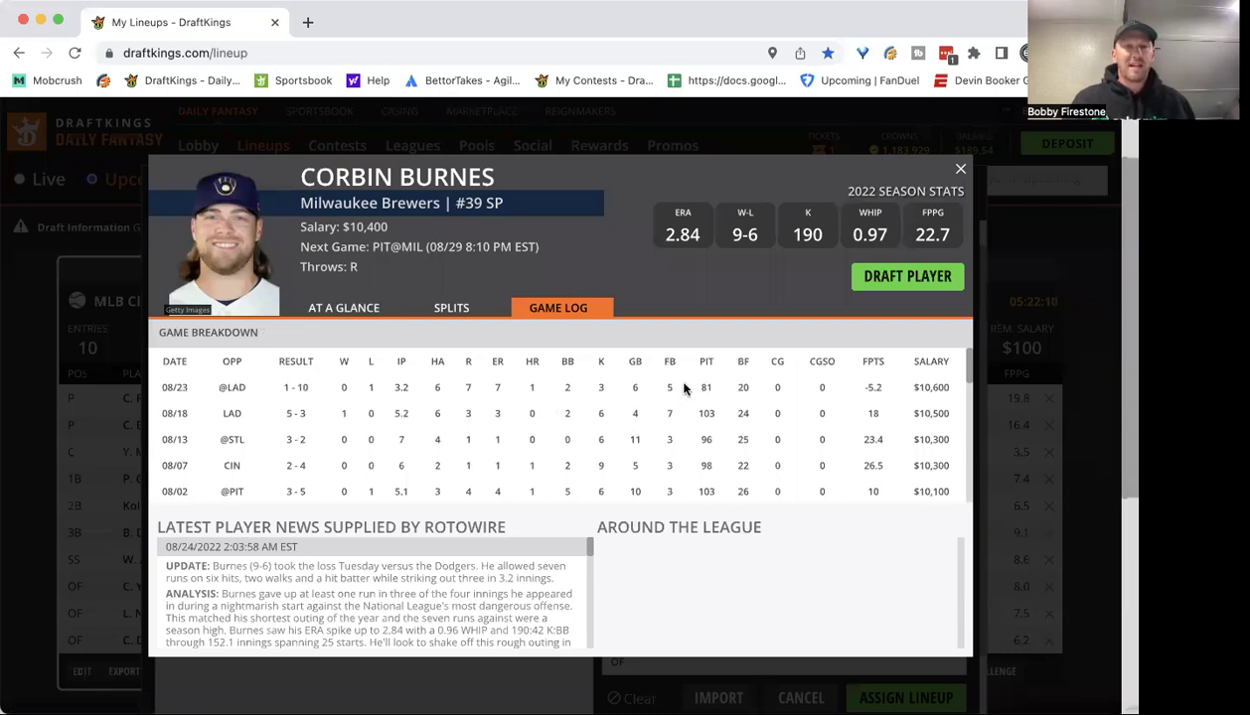
left_click(959, 171)
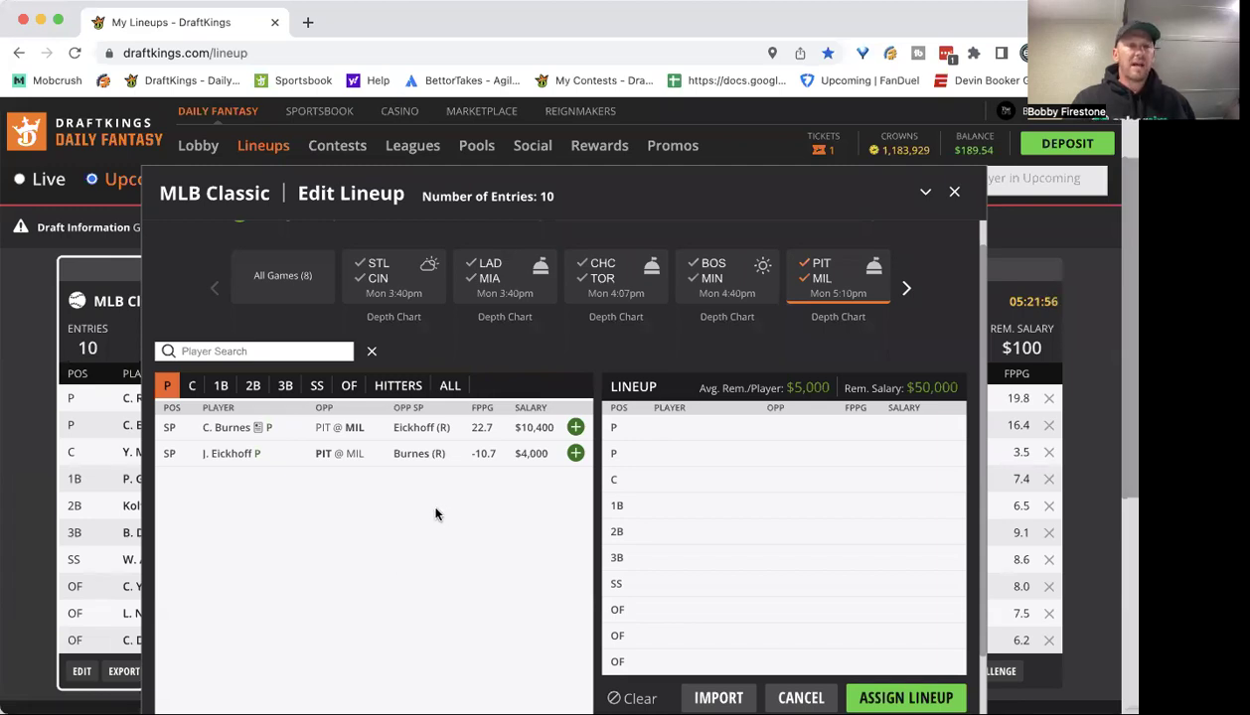
Narrow the PIT–MIL filter to Milwaukee, look over its hitters, and clear the team filter.
left_click(806, 265)
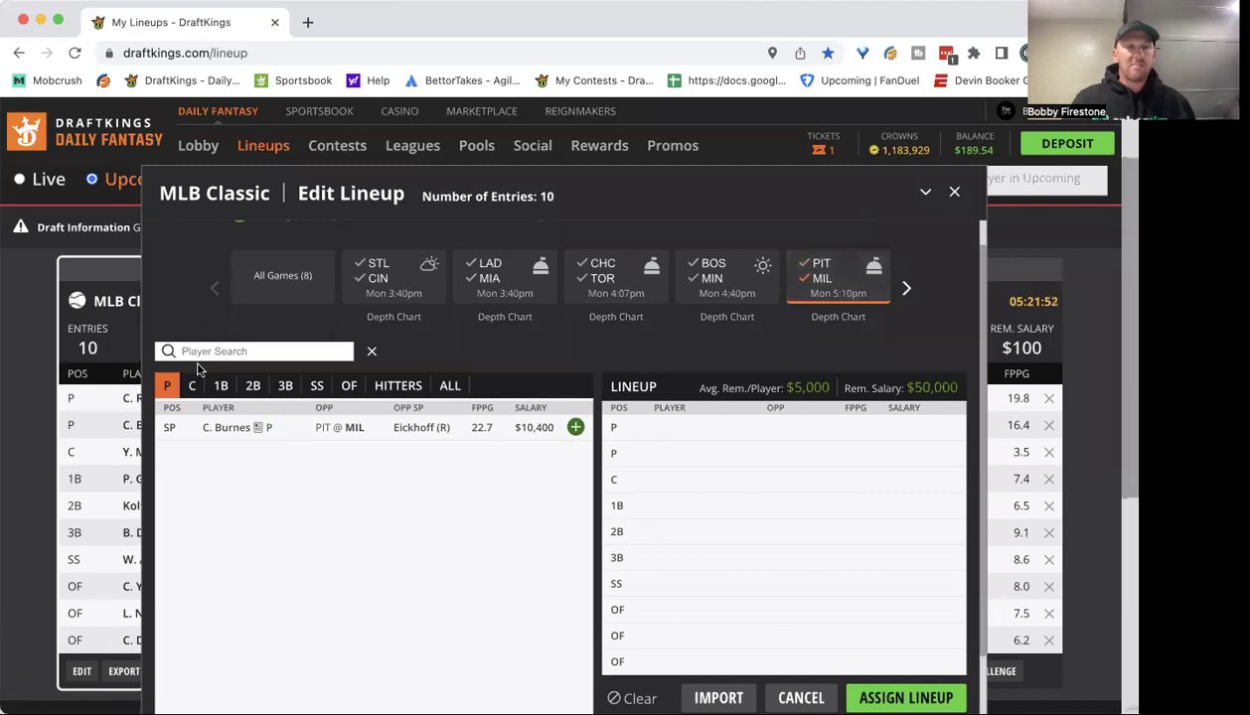
left_click(387, 383)
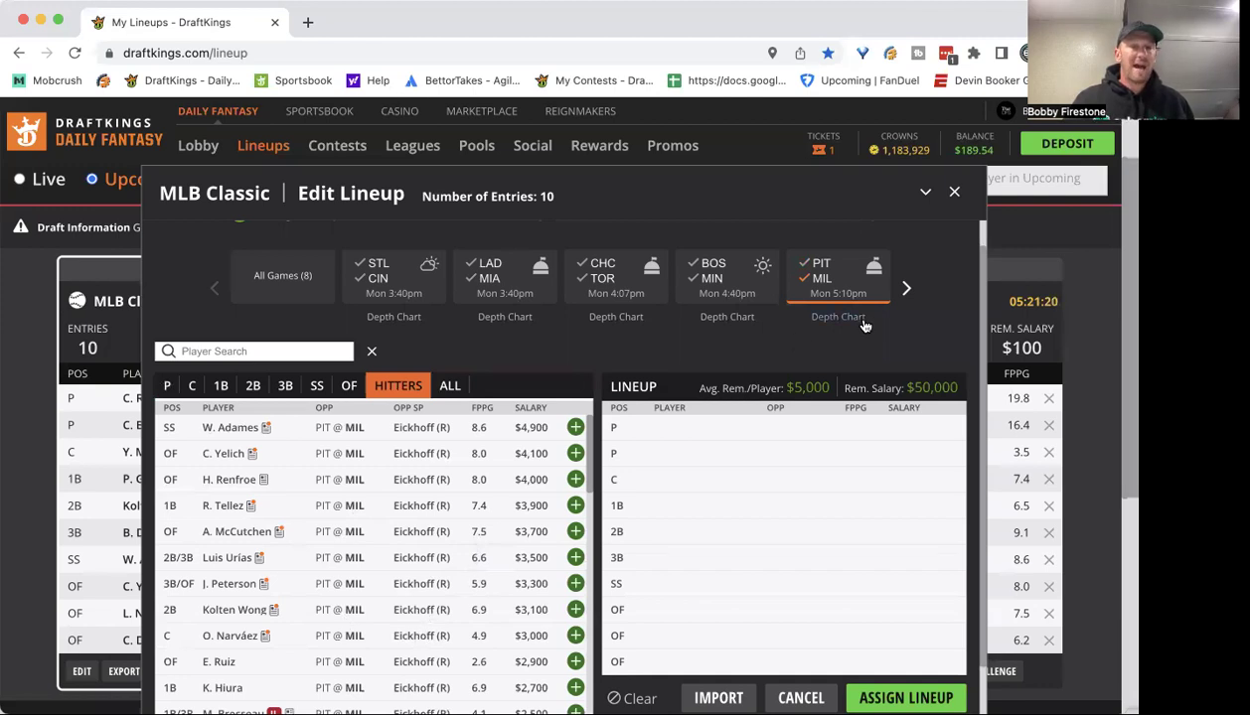
left_click(805, 282)
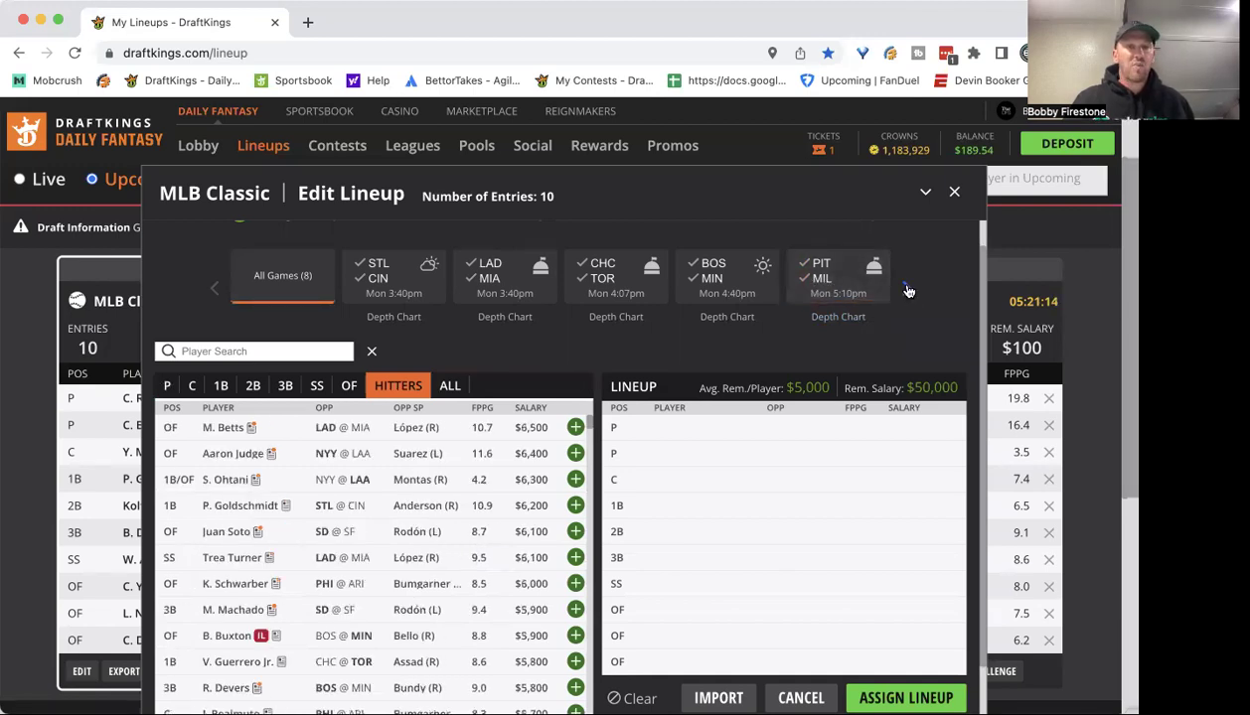
Filter the player list to both teams of the NYY–LAA game and list its pitchers.
left_click(906, 290)
left_click(265, 274)
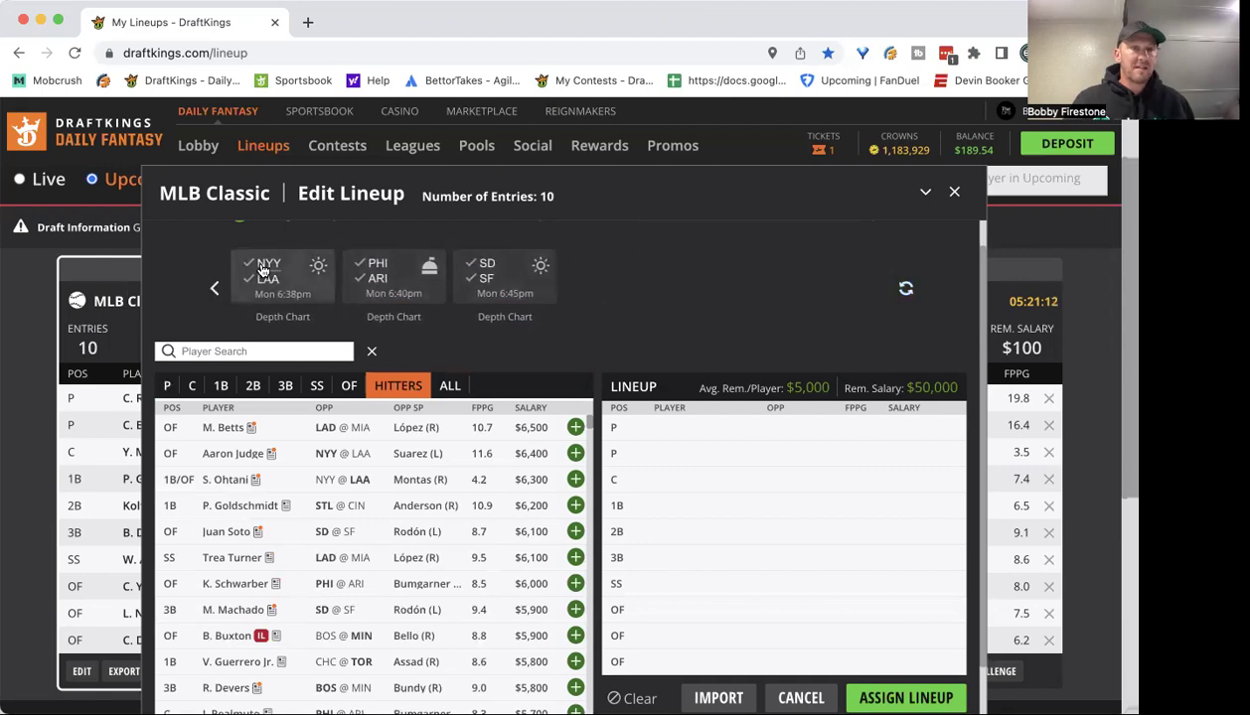
left_click(267, 279)
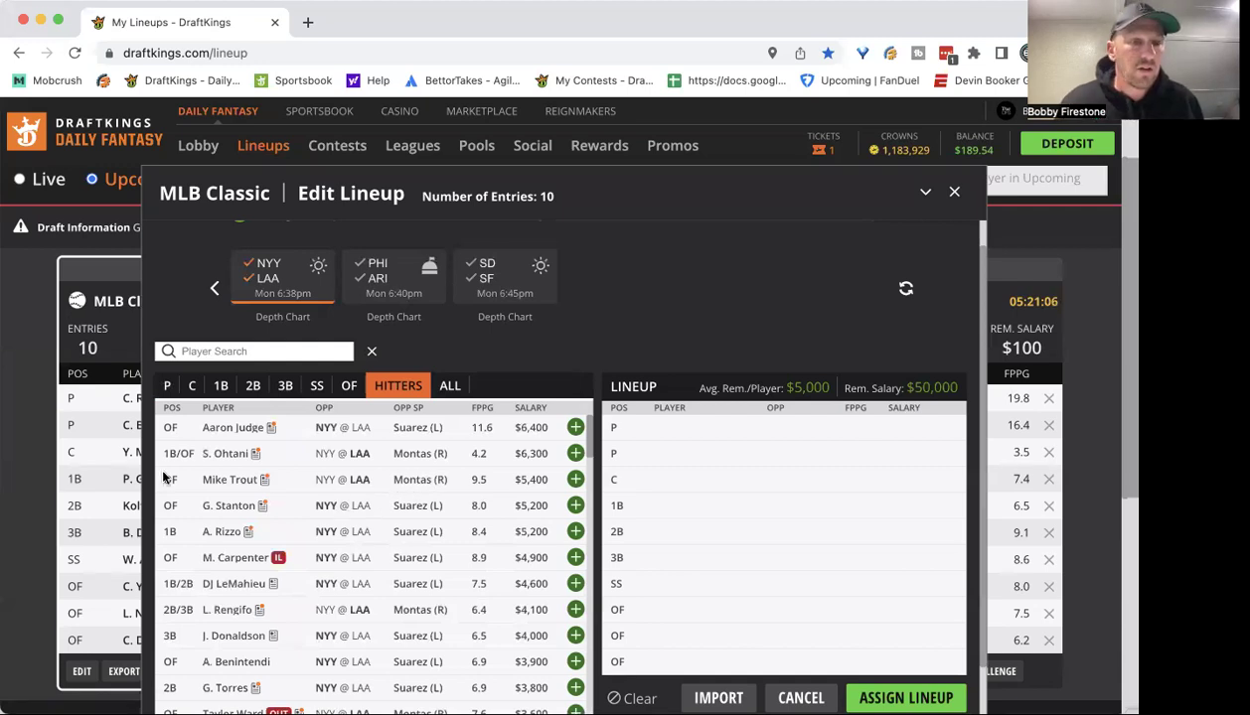
left_click(170, 388)
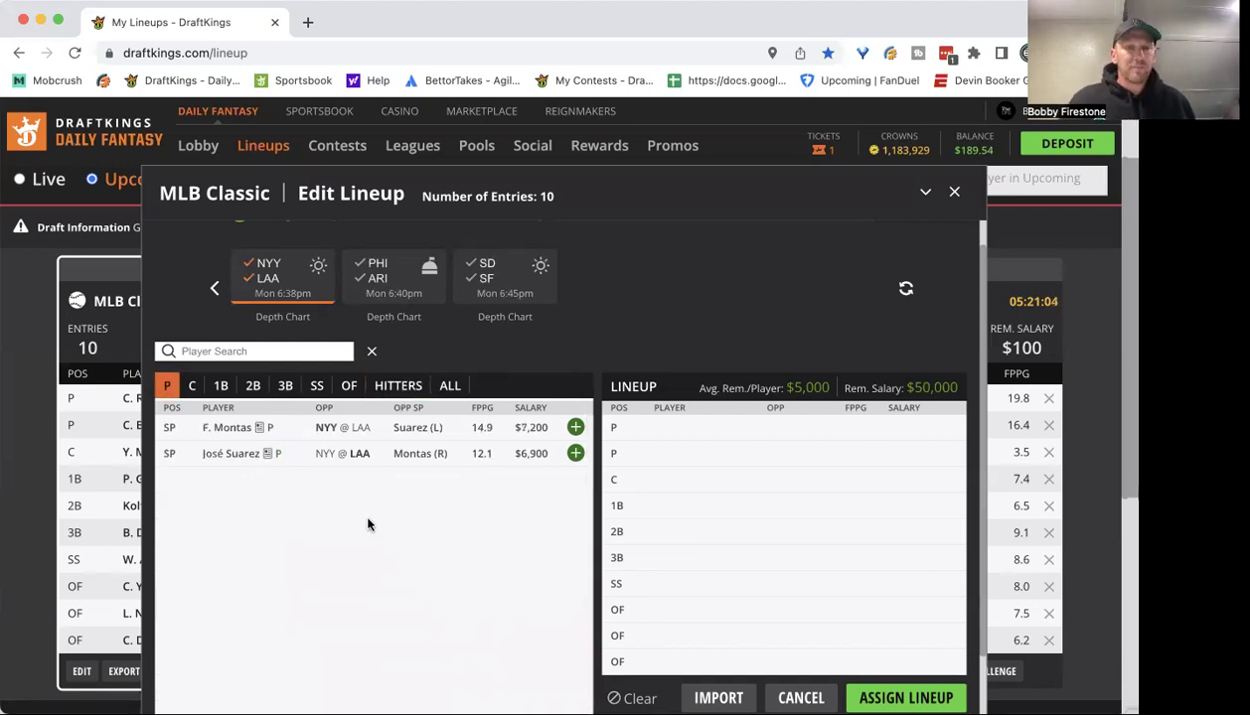
Examine Frankie Montas's pitching statistics and game log back through his May starts, and close his player card.
left_click(234, 430)
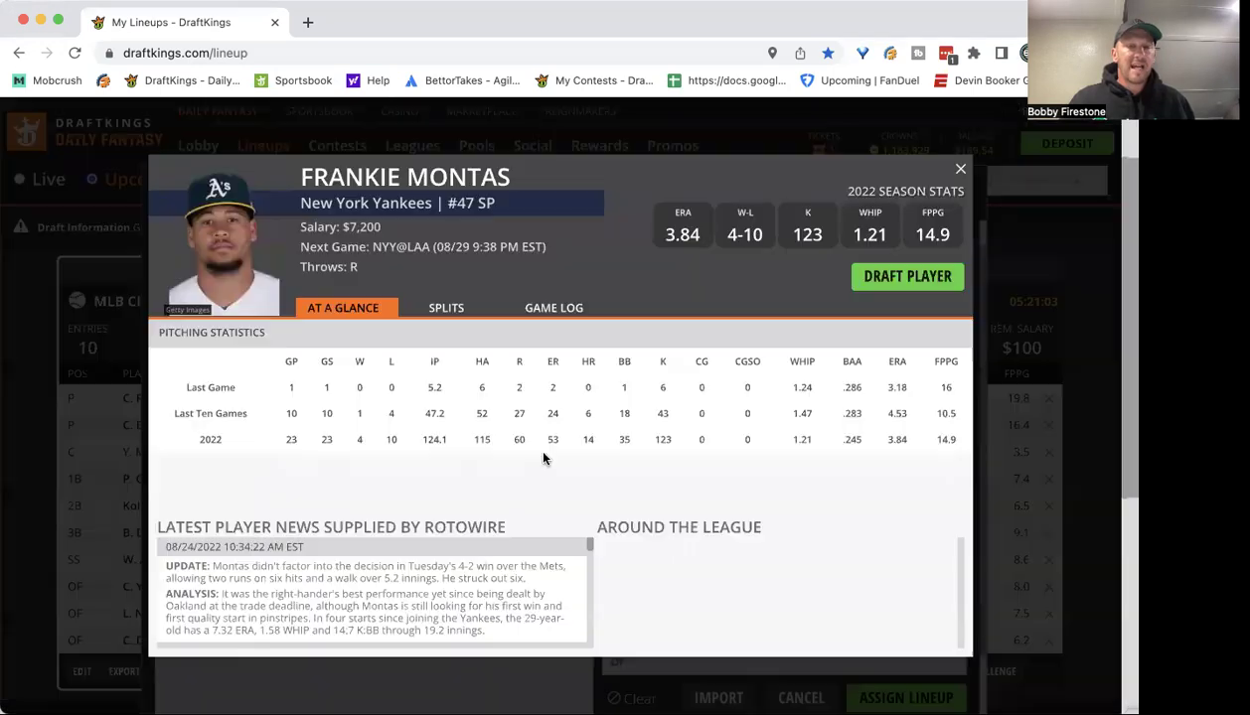
left_click(559, 311)
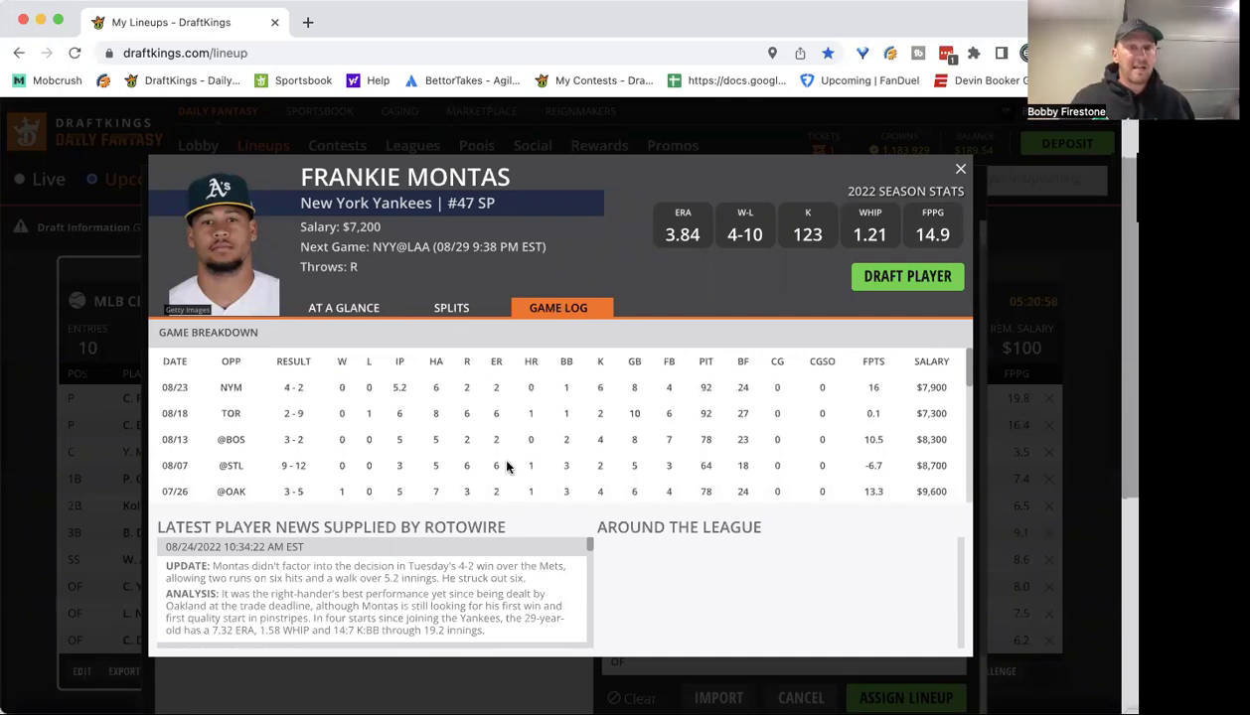
scroll(533, 434, "down", 1)
scroll(532, 434, "down", 3)
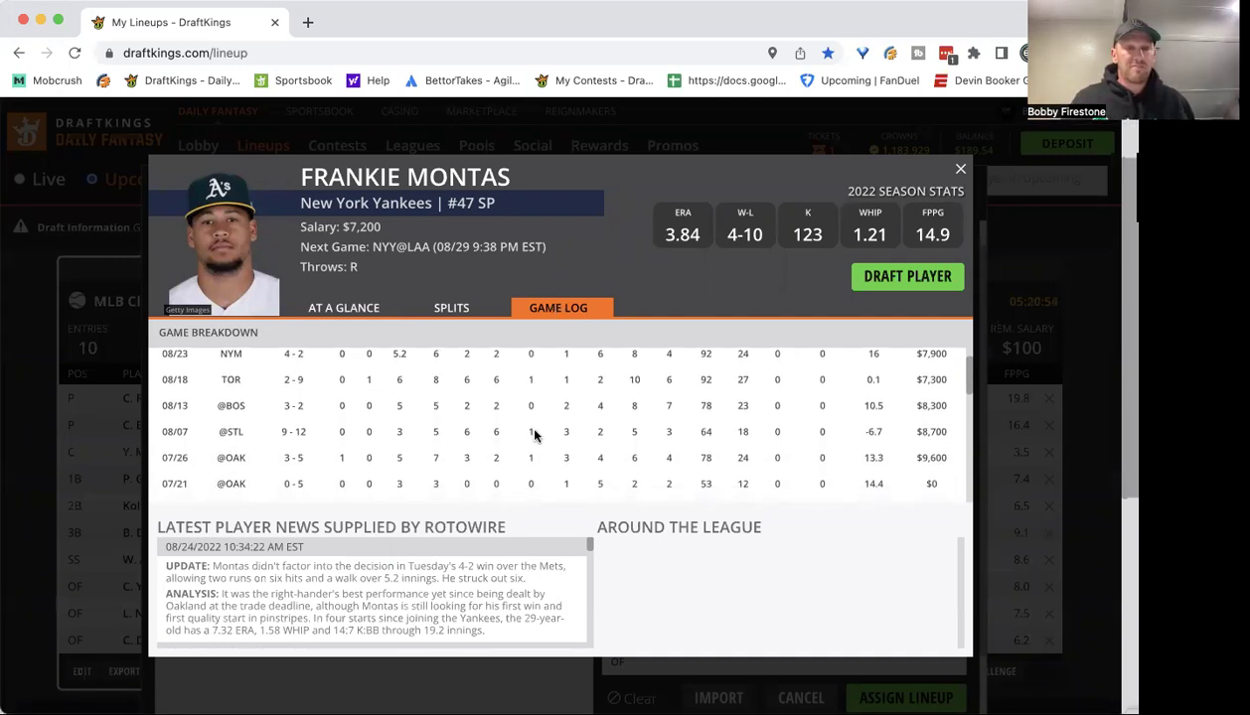
scroll(533, 433, "up", 1)
scroll(534, 433, "down", 3)
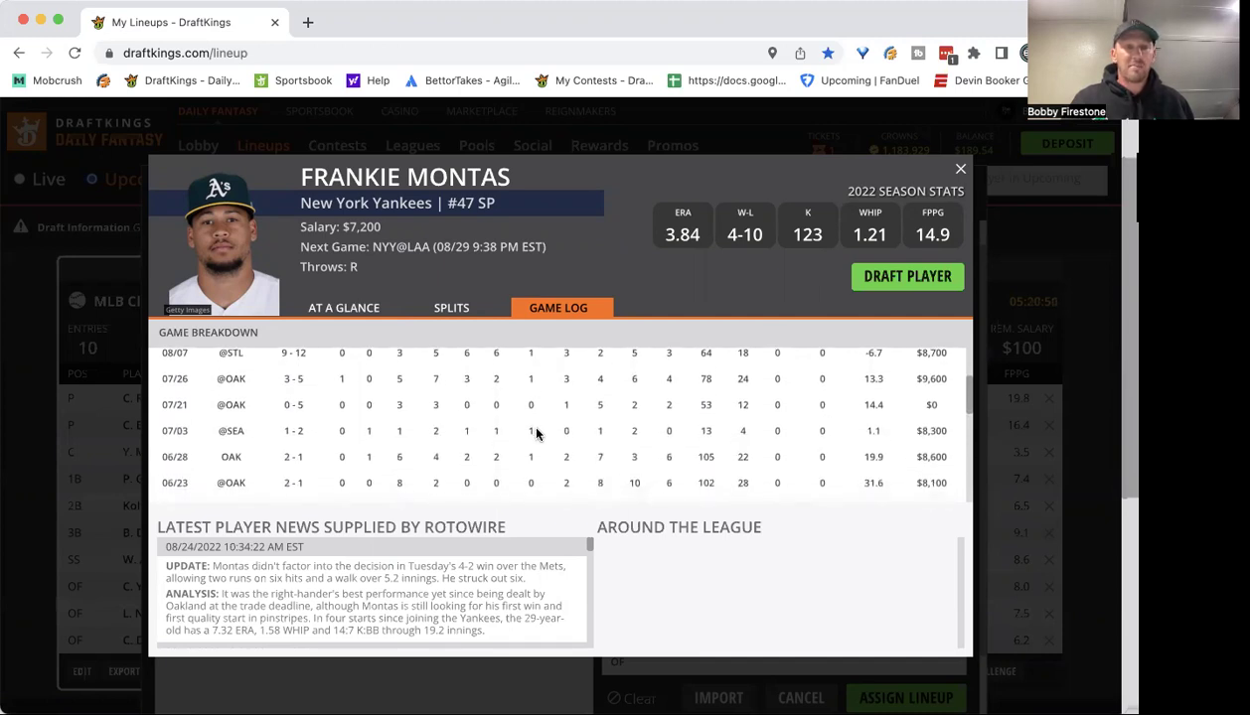
scroll(535, 434, "down", 1)
scroll(536, 434, "down", 1)
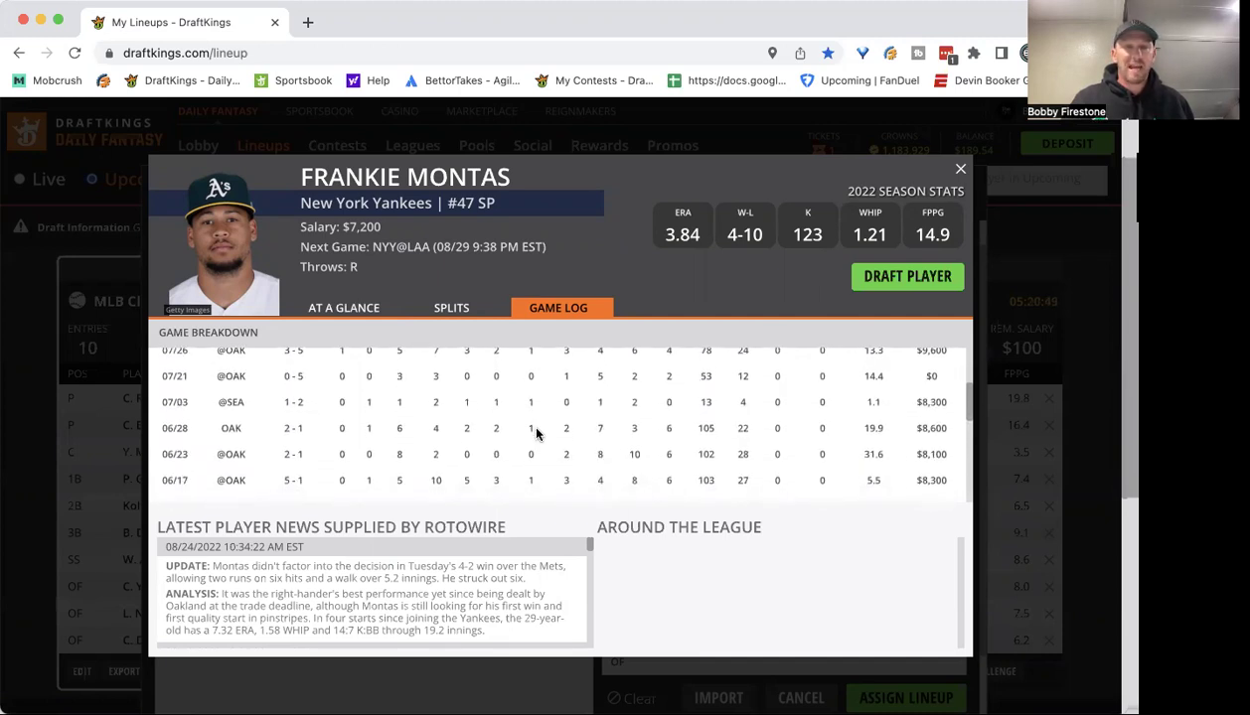
scroll(535, 434, "down", 12)
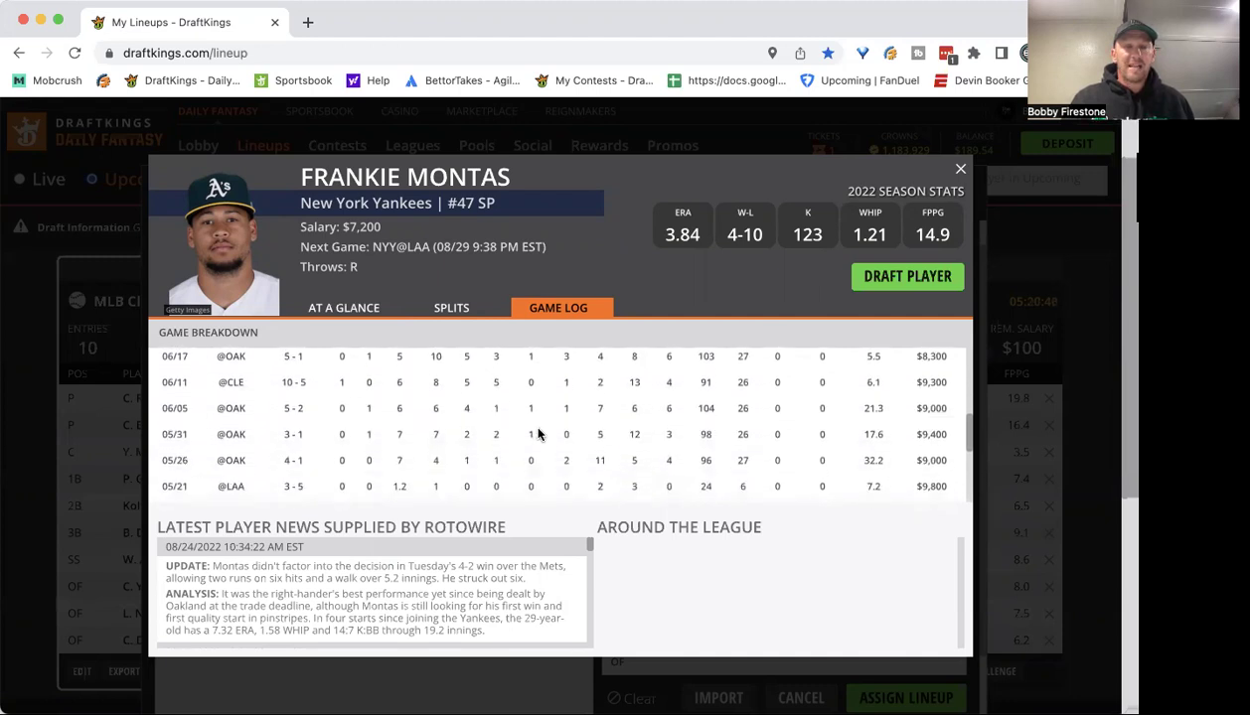
scroll(538, 434, "up", 15)
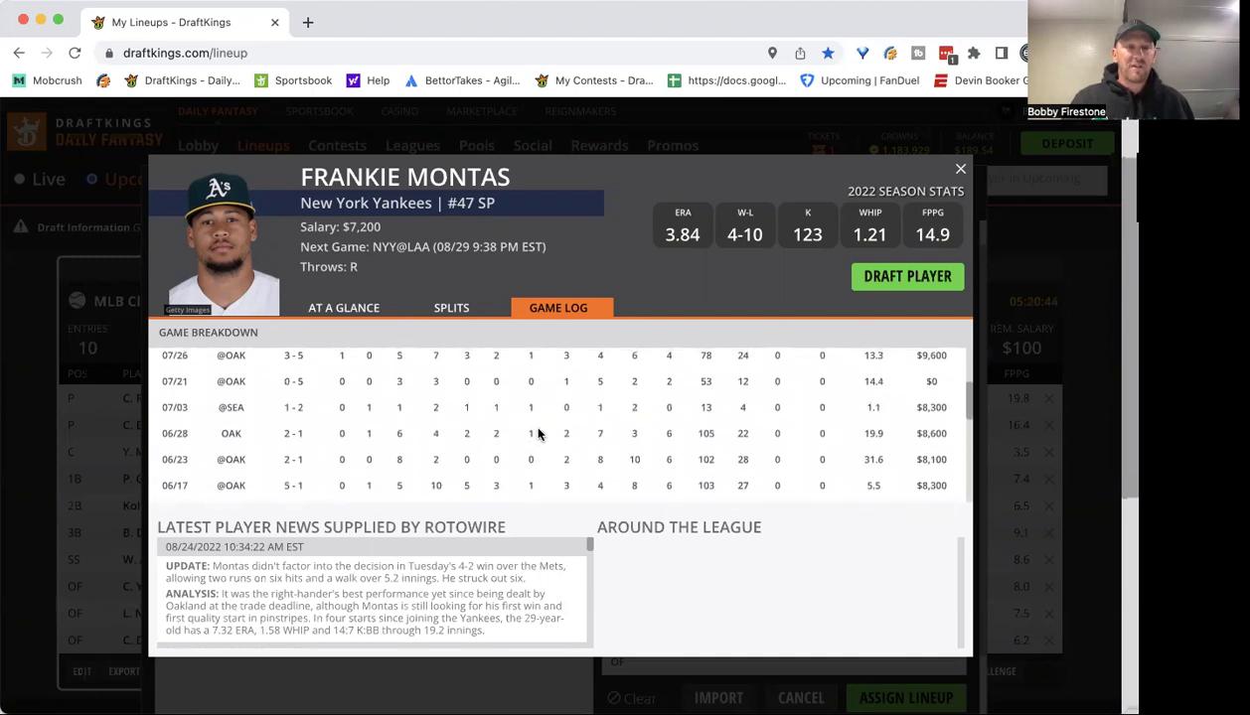
scroll(537, 435, "down", 6)
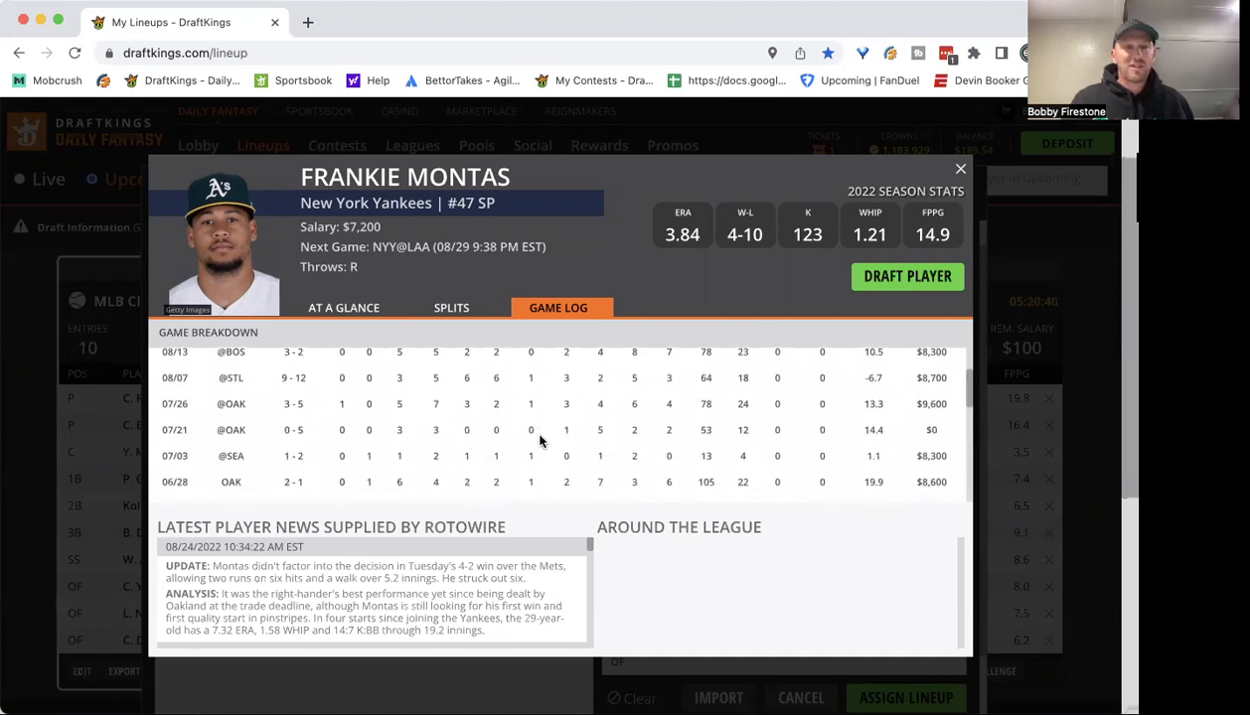
left_click(960, 171)
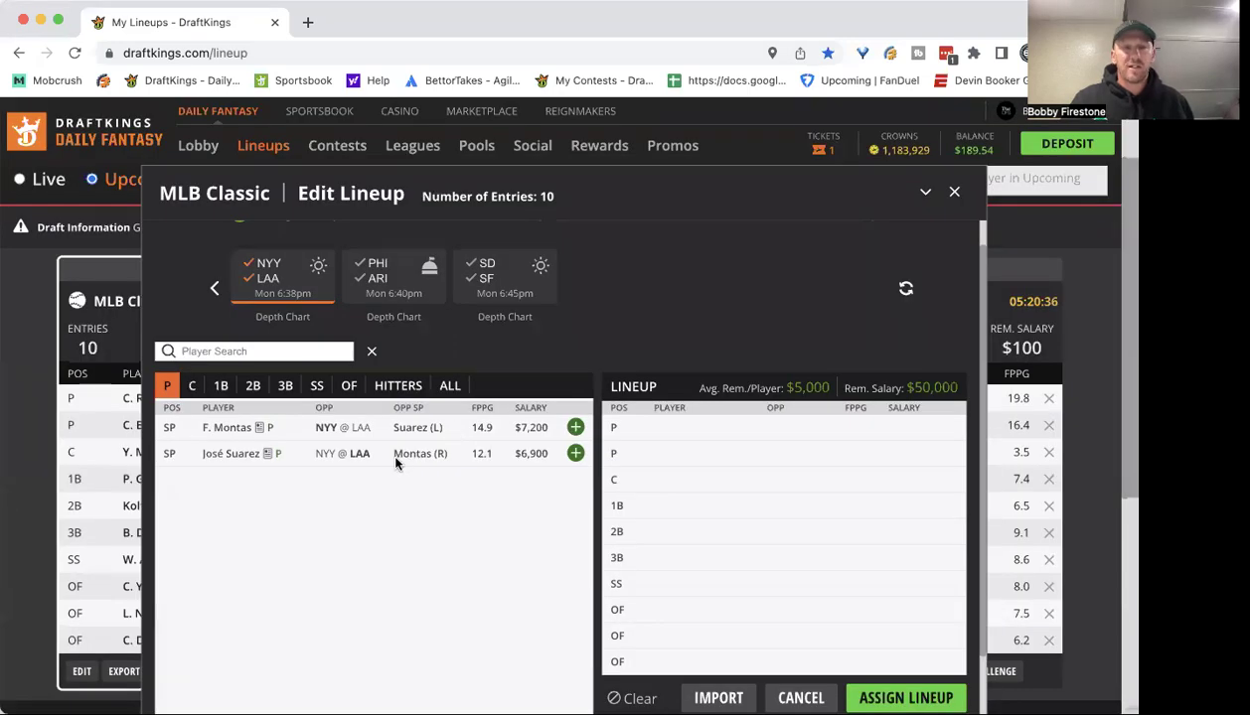
Narrow the NYY–LAA filter to the Yankees and look over their outfielders, second basemen and shortstops.
left_click(249, 280)
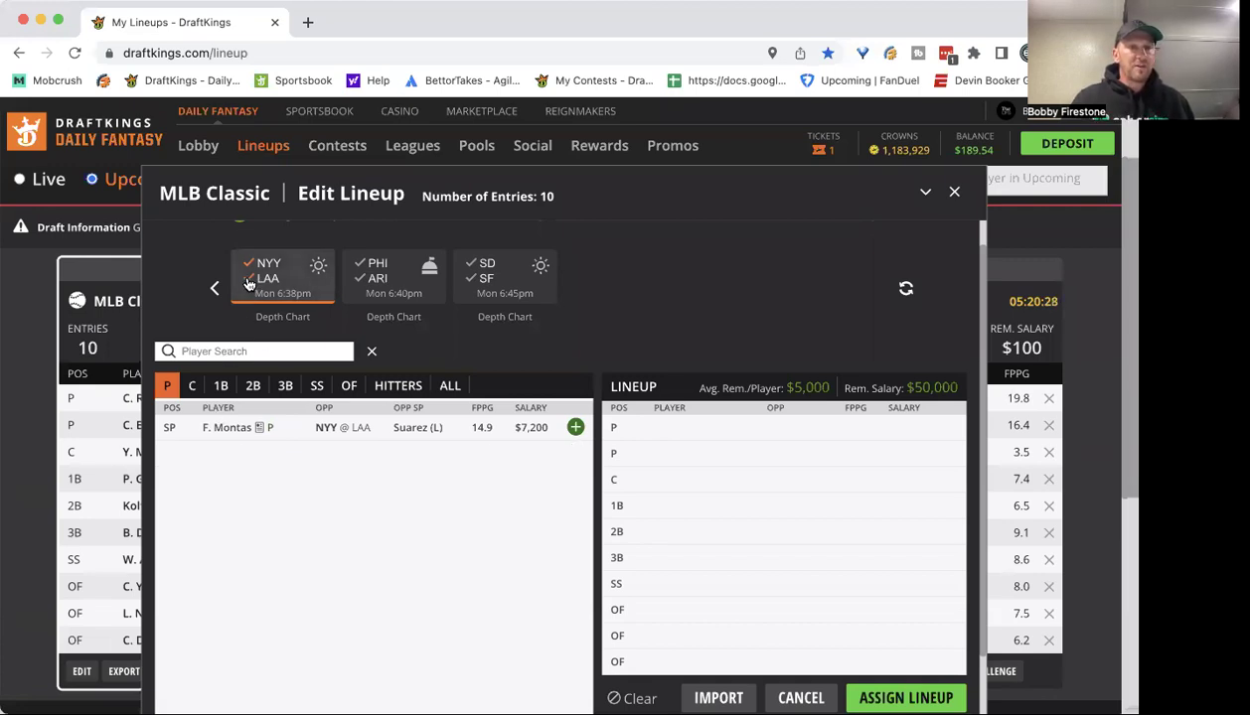
left_click(348, 386)
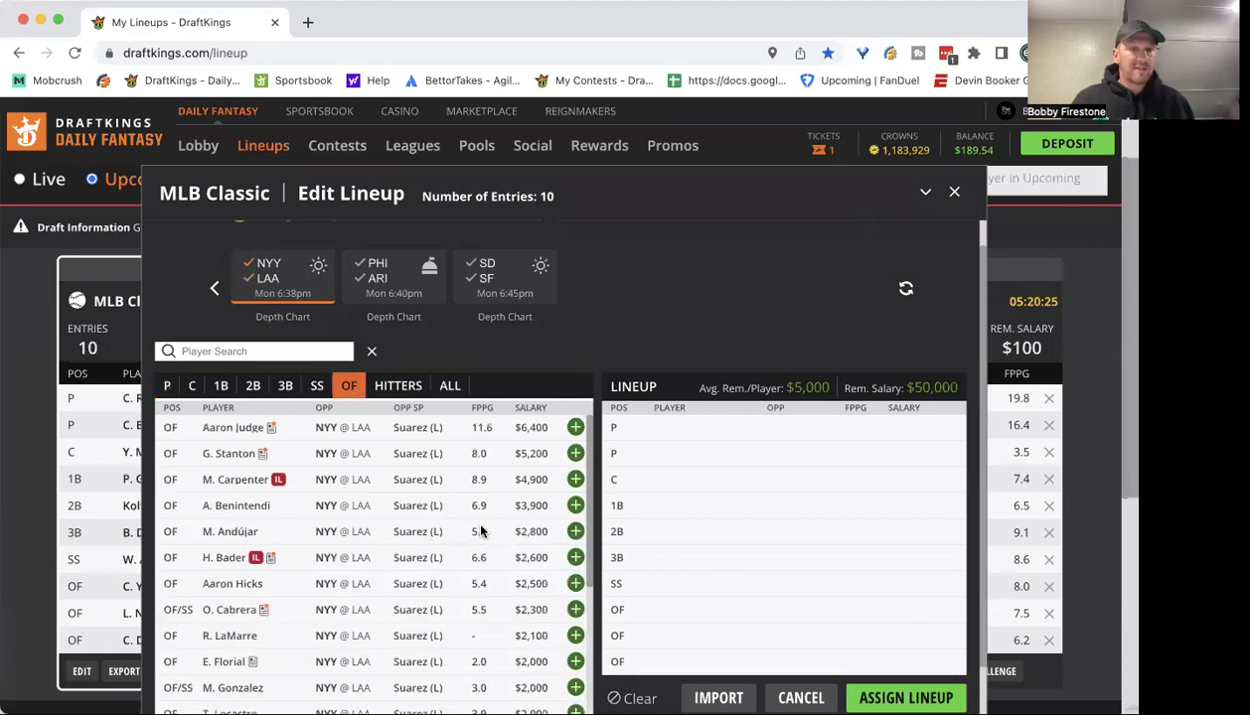
left_click(252, 386)
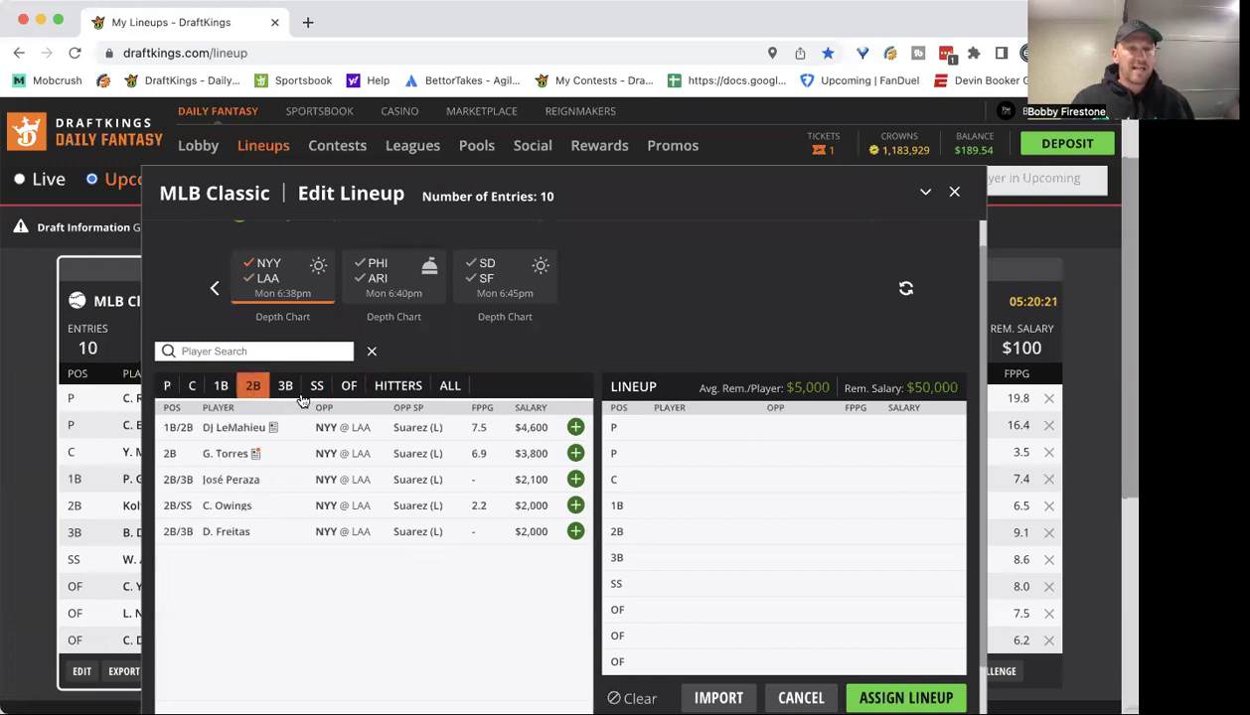
left_click(319, 386)
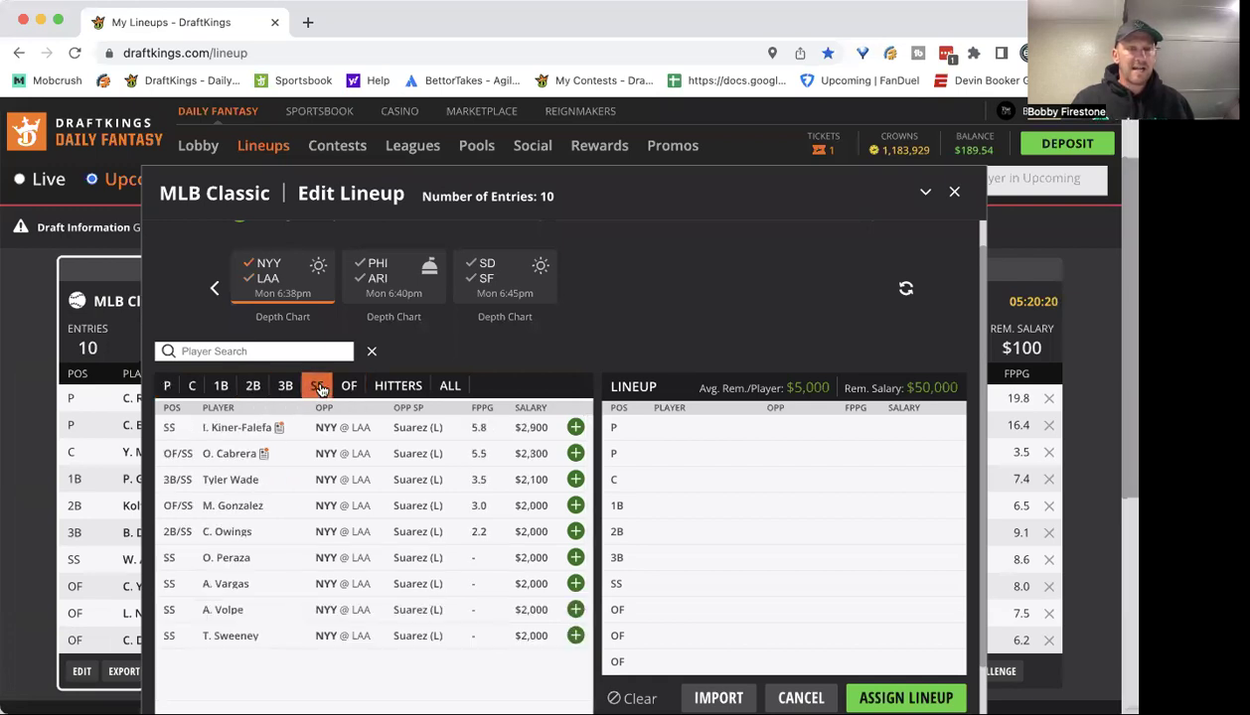
Look over the Yankees' catchers, outfielders, full hitter list and second basemen, and clear the team filter.
left_click(195, 388)
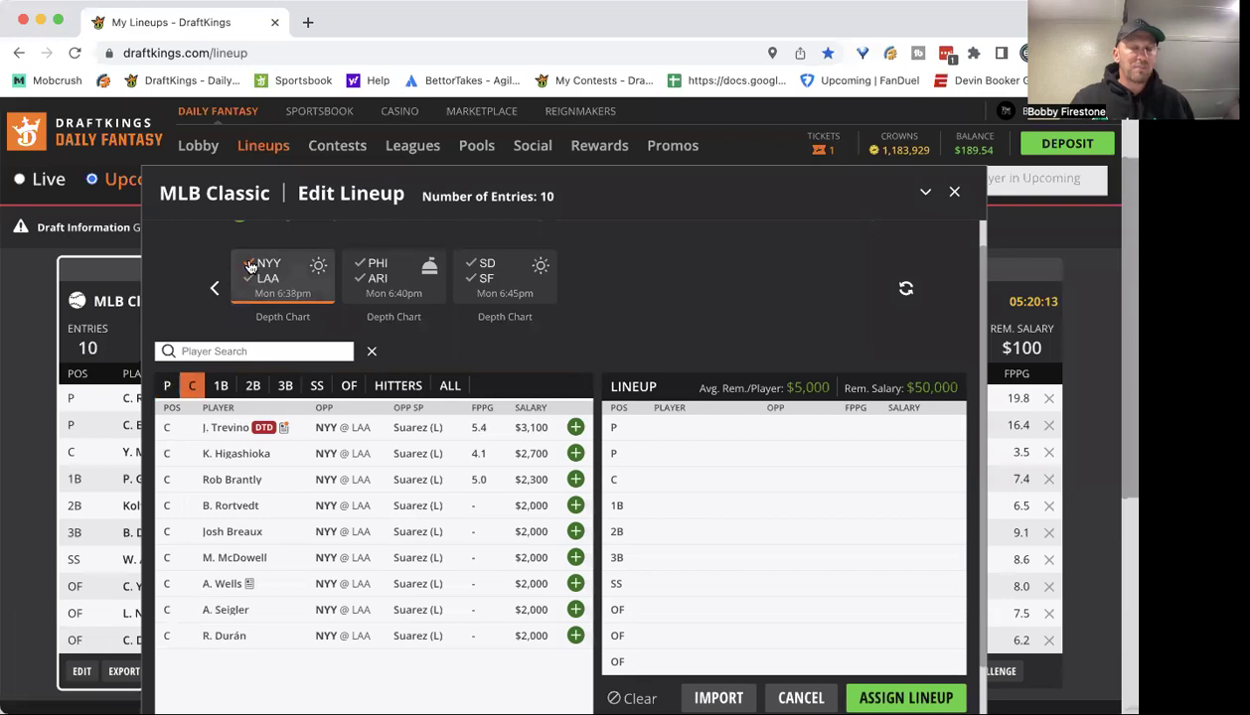
left_click(349, 386)
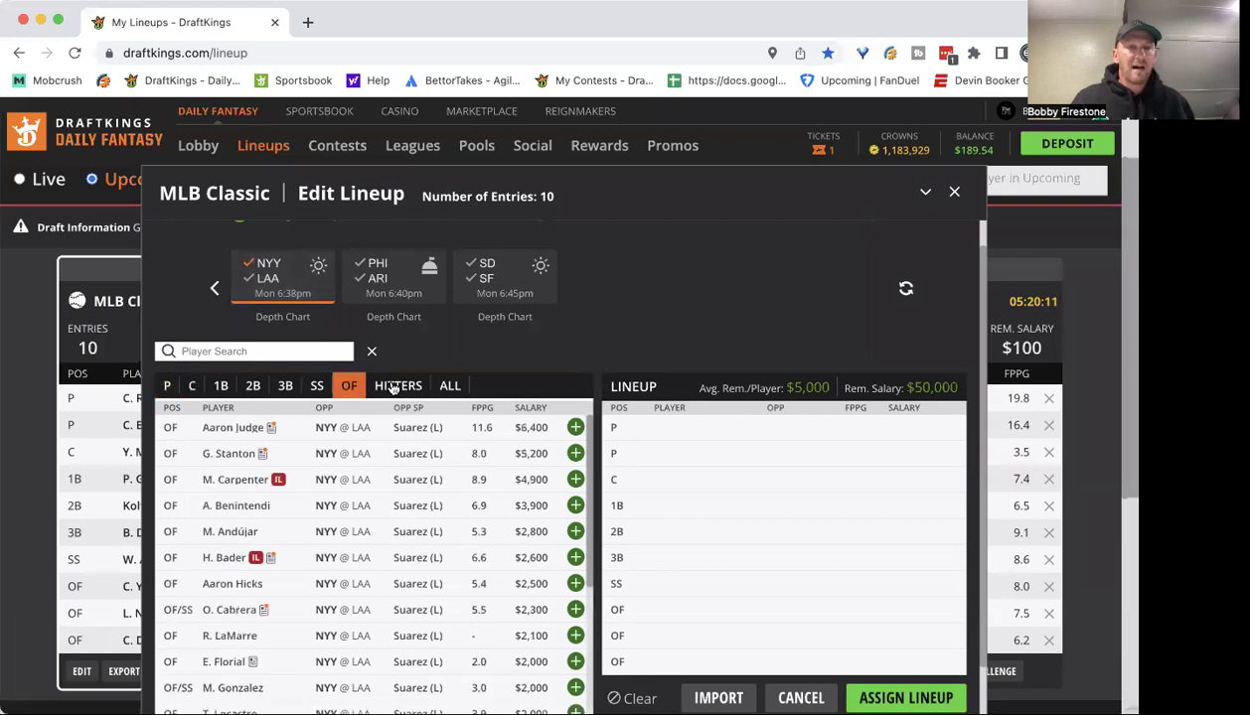
left_click(386, 386)
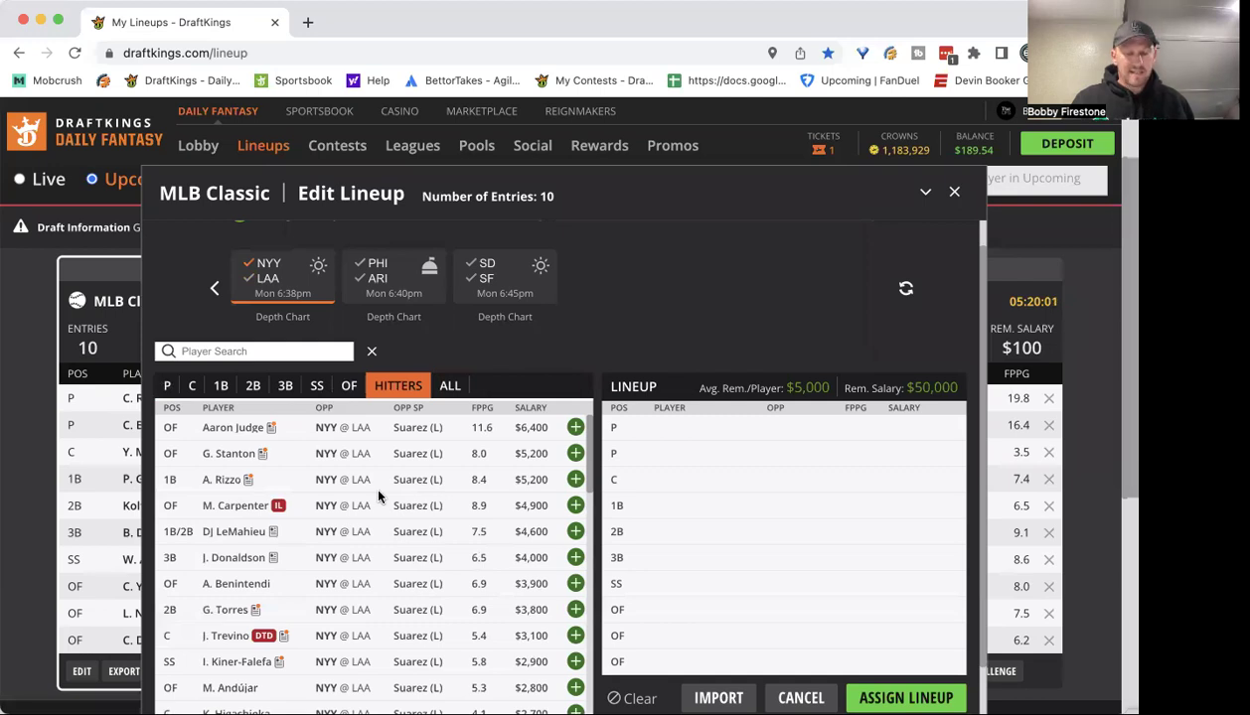
left_click(251, 264)
left_click(251, 265)
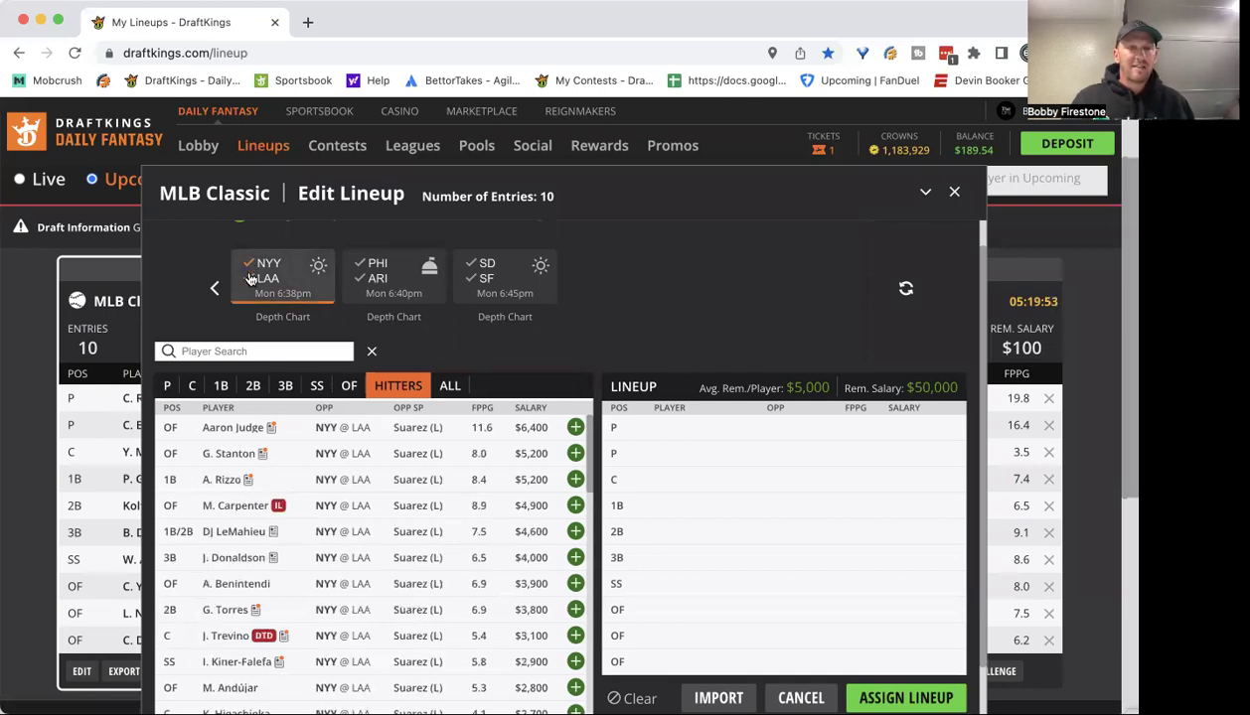
left_click(251, 386)
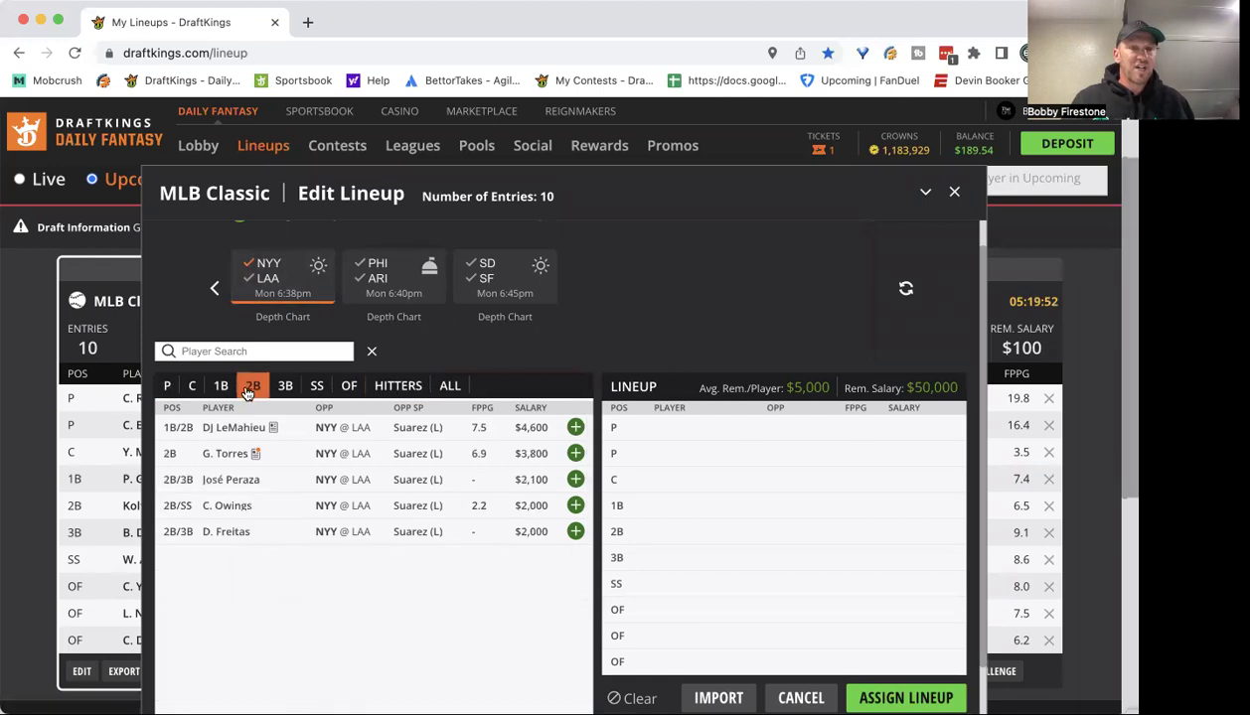
left_click(254, 268)
Filter the list to the PHI–ARI game's pitchers and examine M. Bumgarner's pitching statistics and game log.
left_click(364, 276)
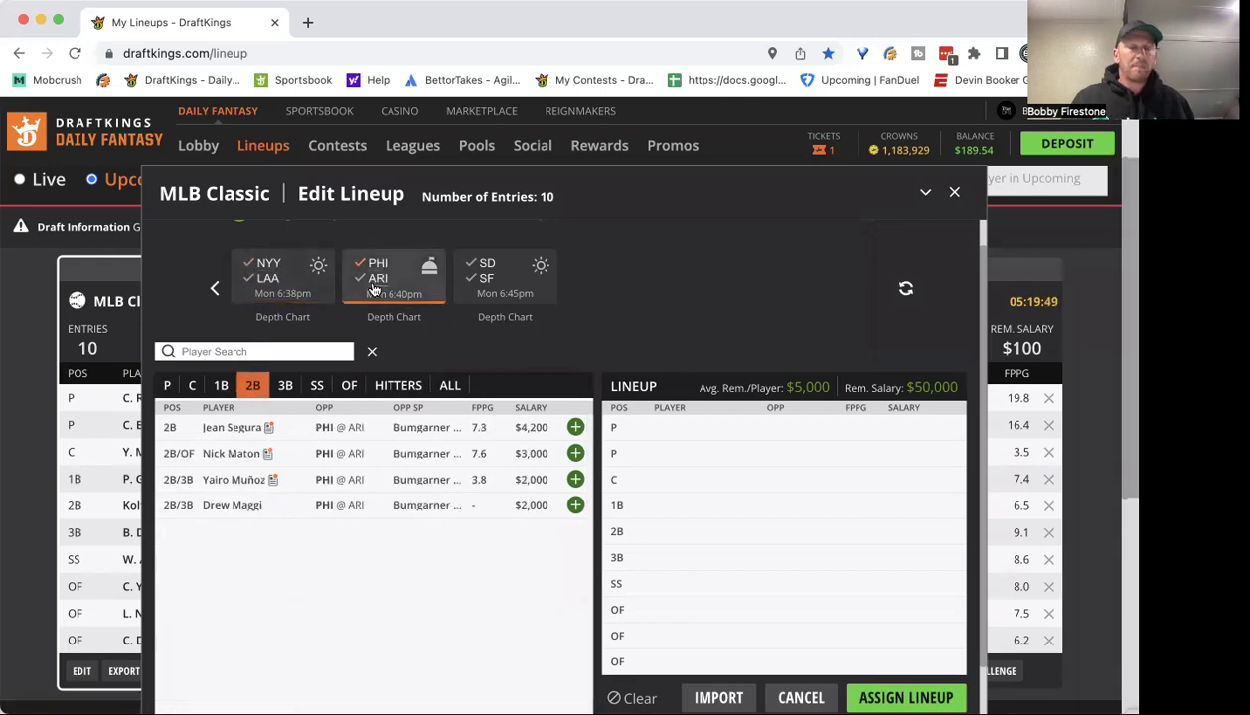
left_click(167, 385)
left_click(245, 454)
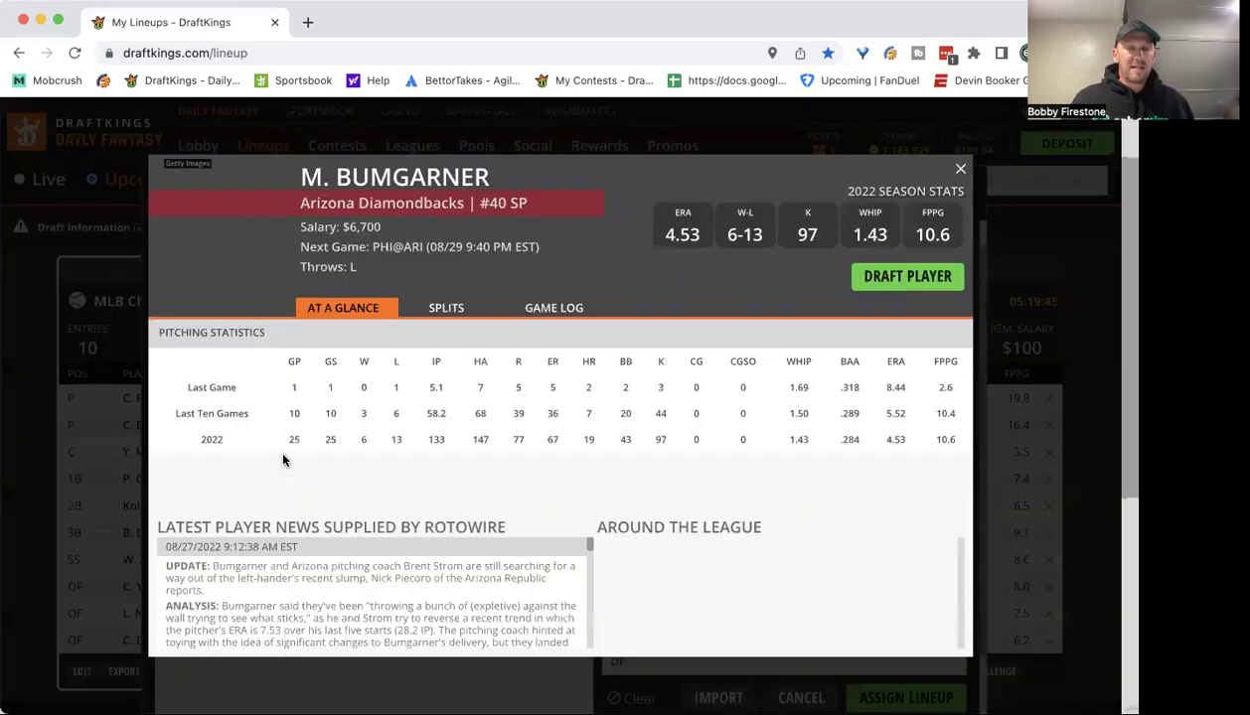
left_click(537, 309)
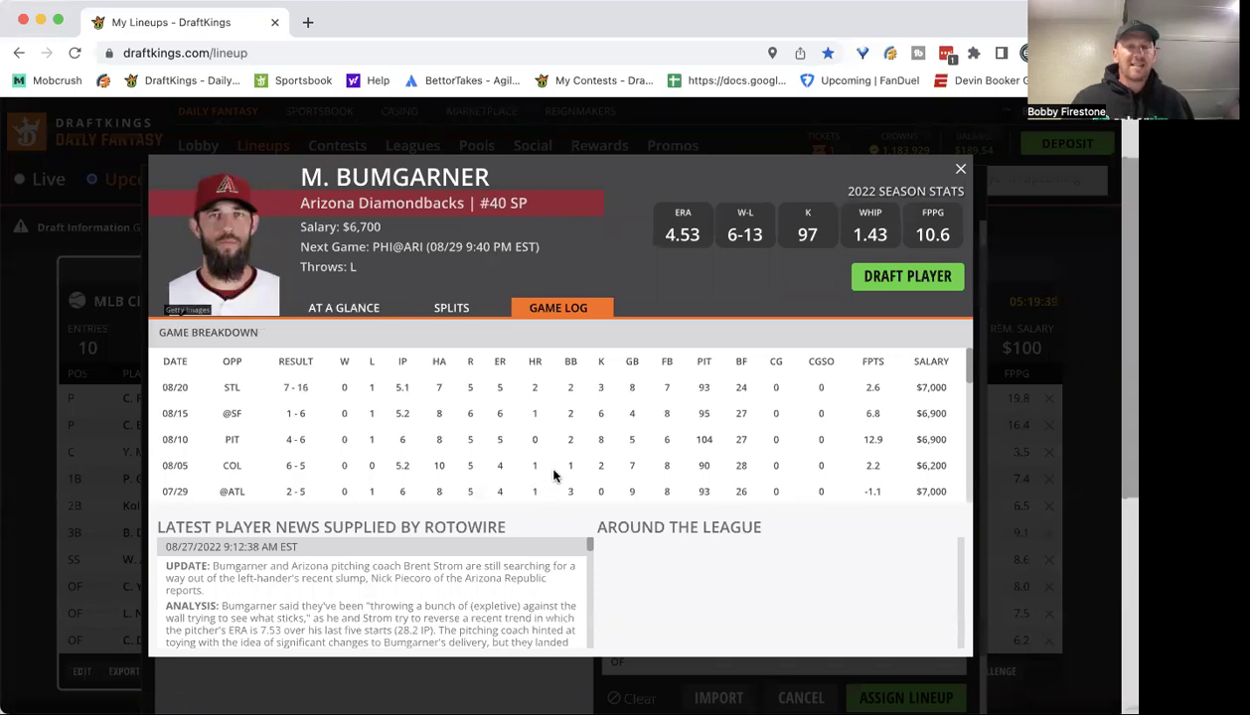
left_click(960, 169)
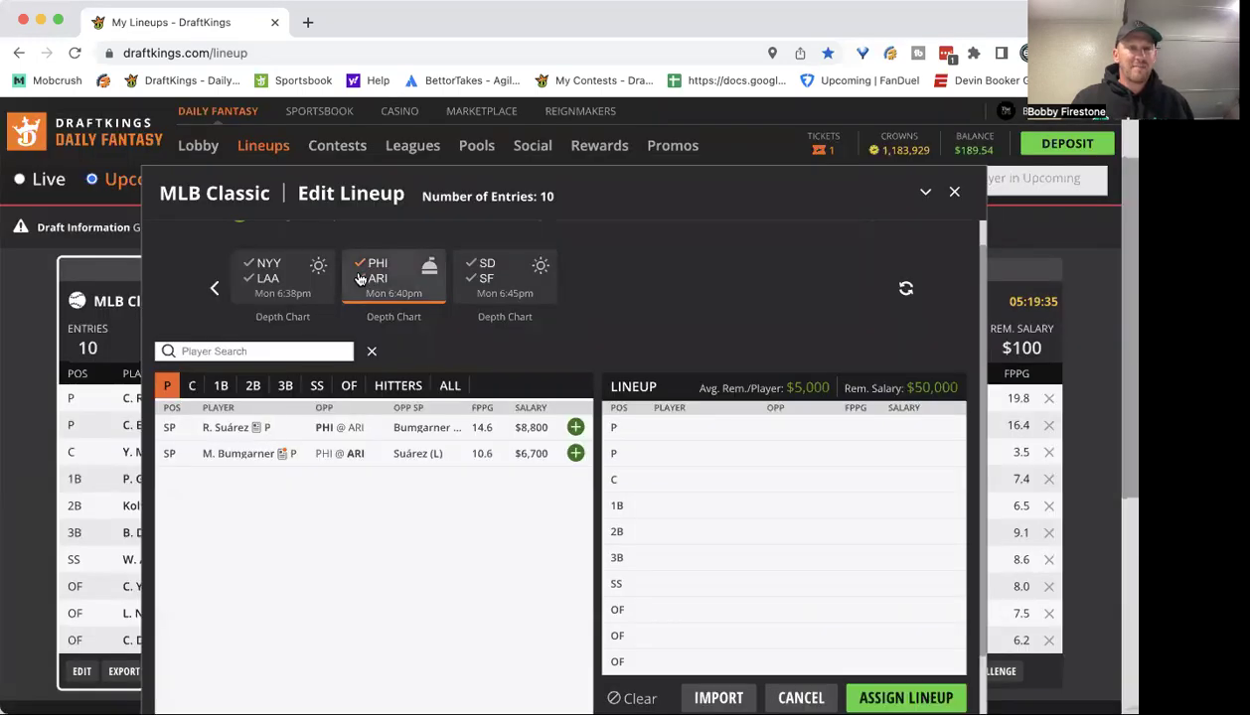
Narrow the PHI–ARI filter to Philadelphia, look over its hitters position by position, and clear the team filter.
left_click(362, 279)
left_click(225, 389)
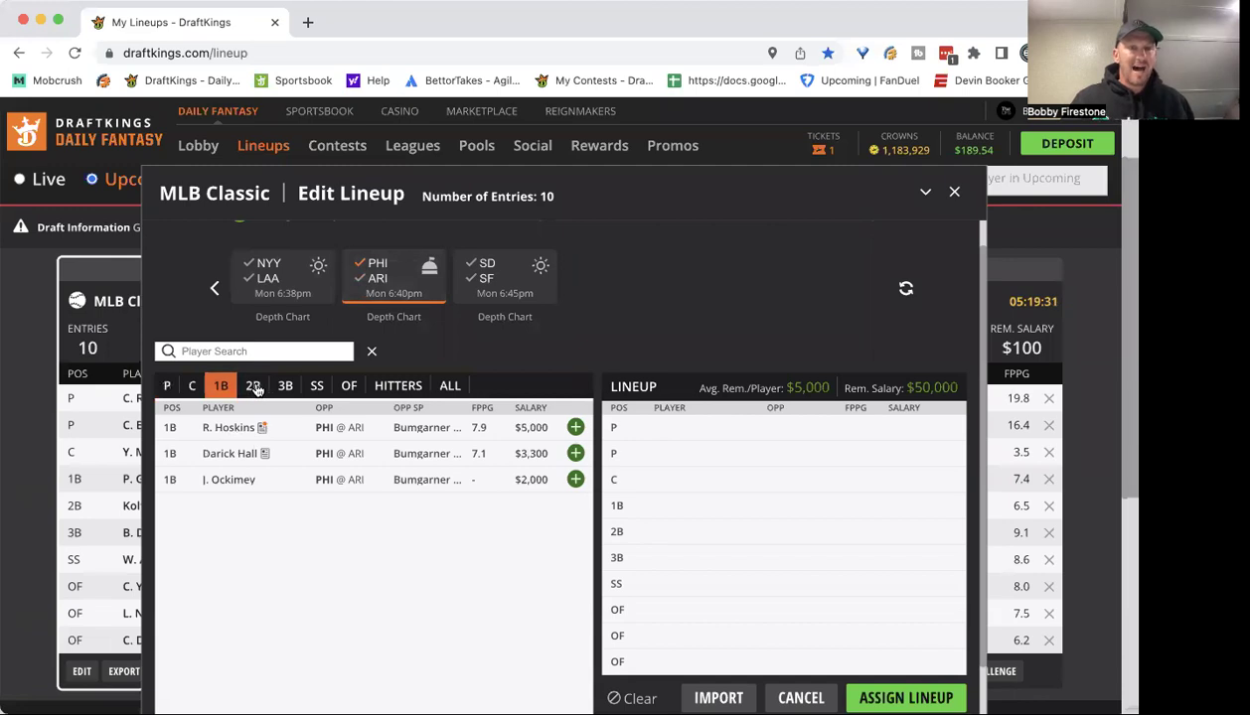
left_click(346, 385)
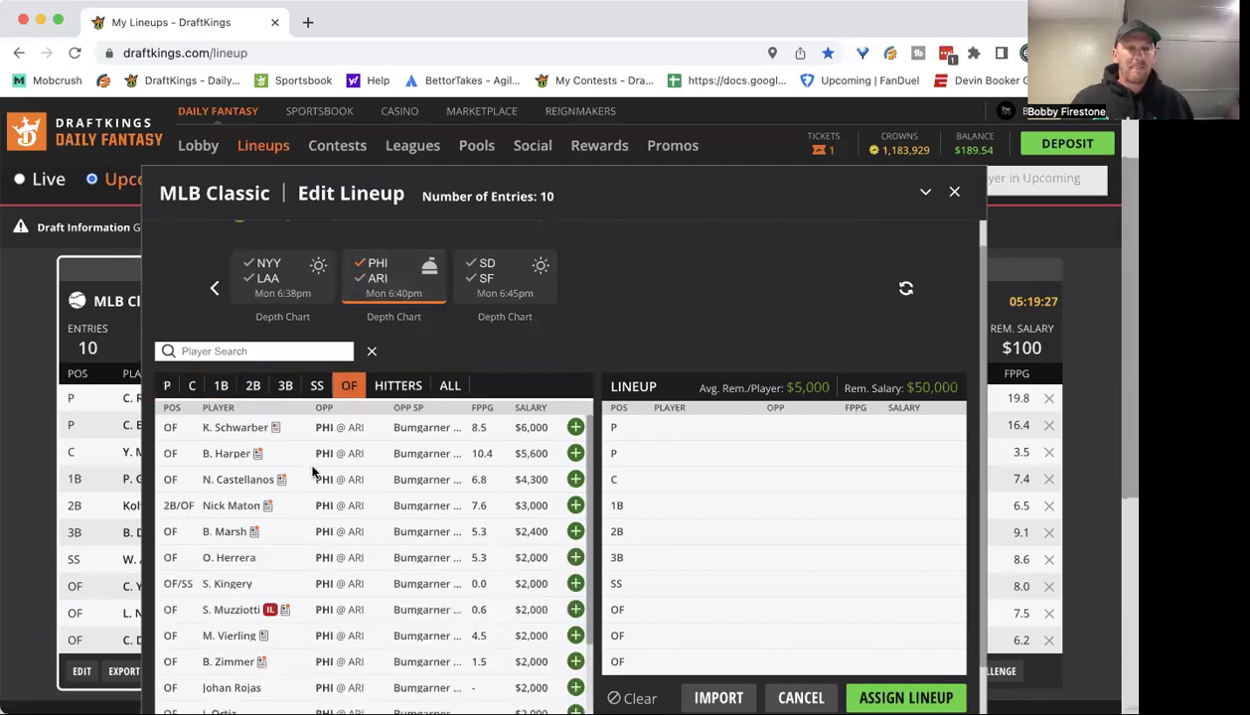
left_click(317, 386)
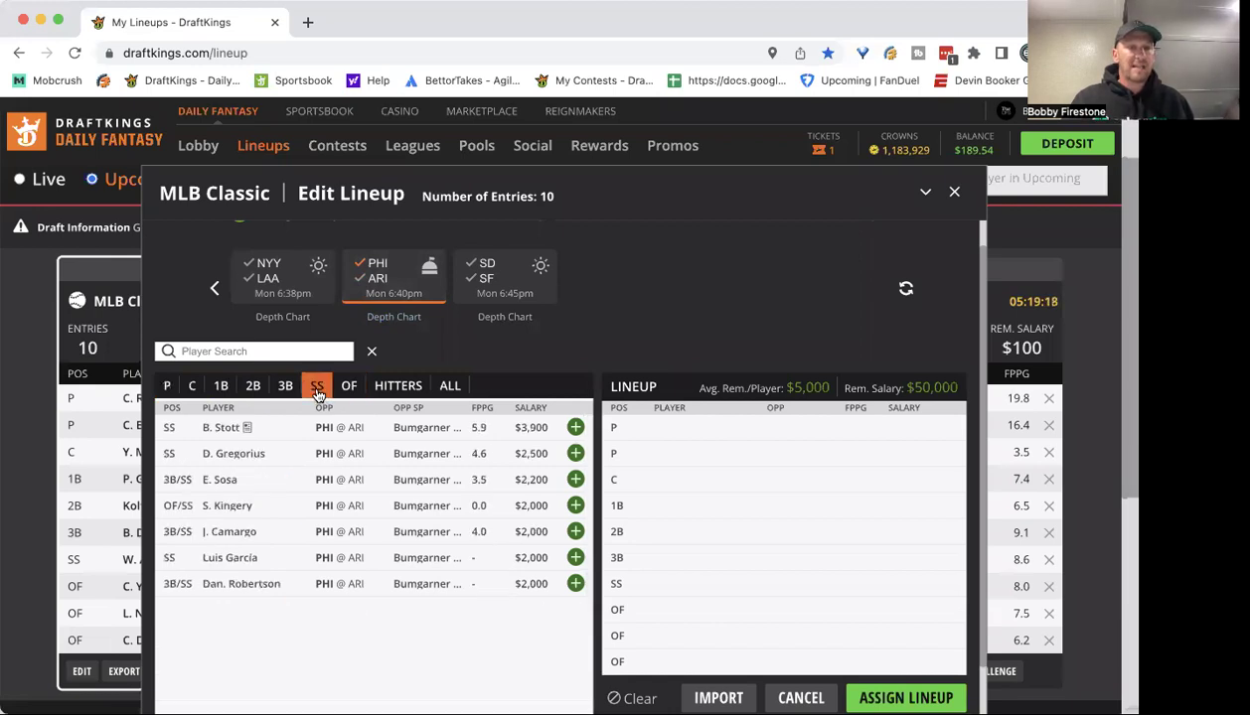
left_click(194, 387)
left_click(220, 386)
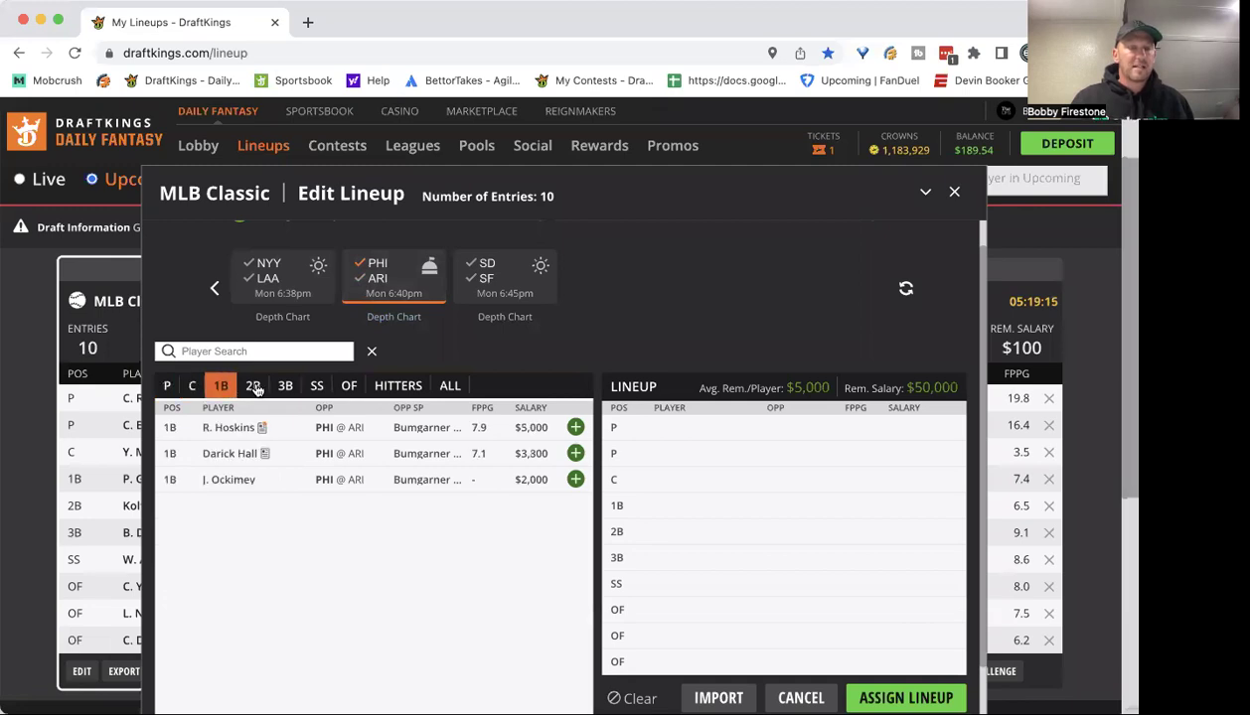
left_click(255, 387)
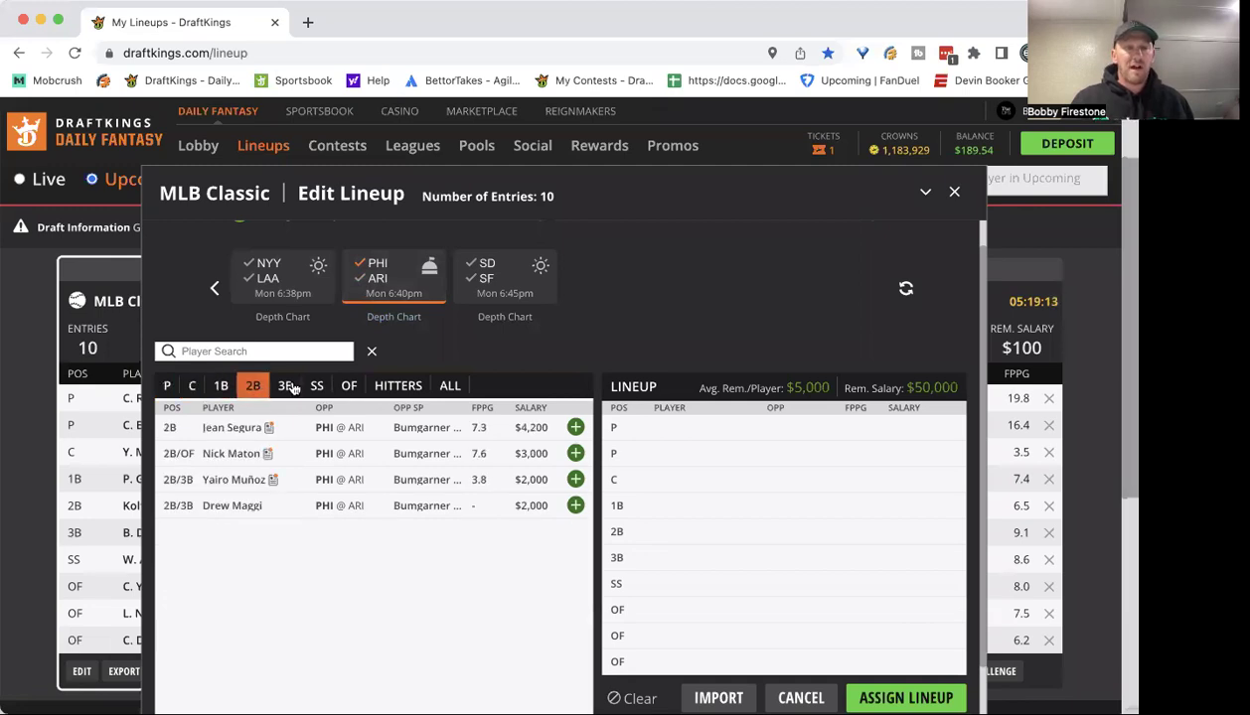
left_click(293, 390)
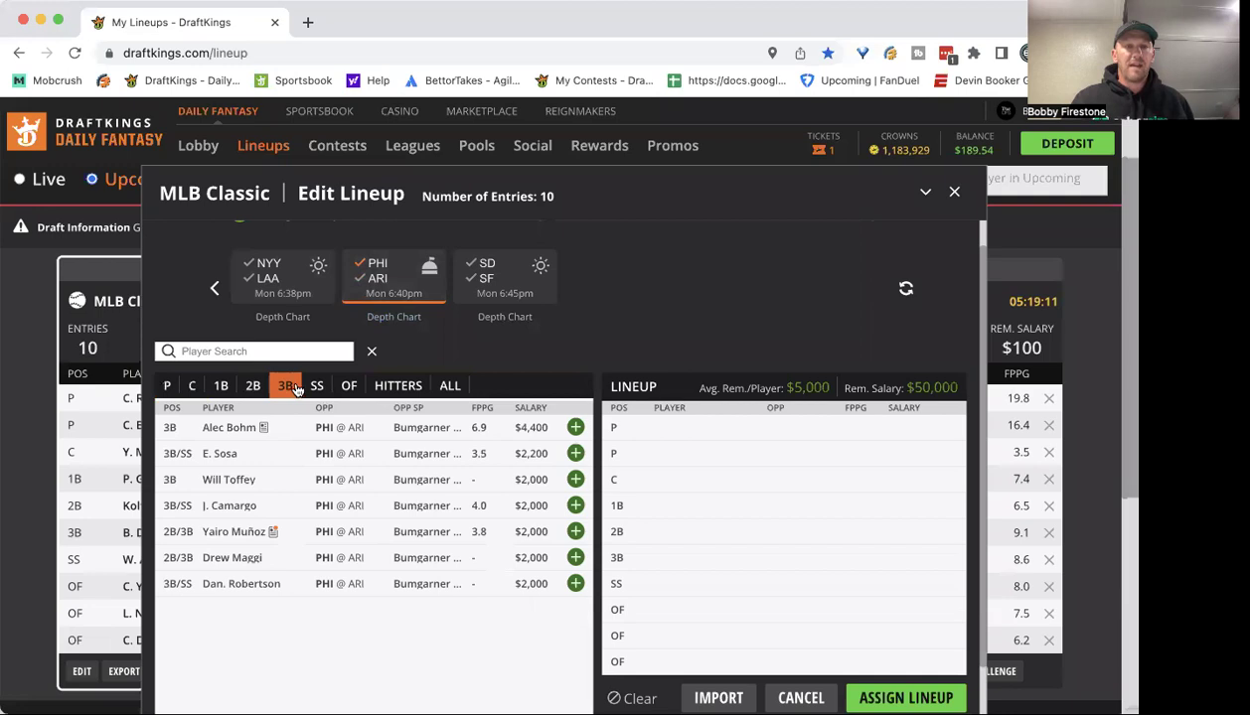
left_click(344, 387)
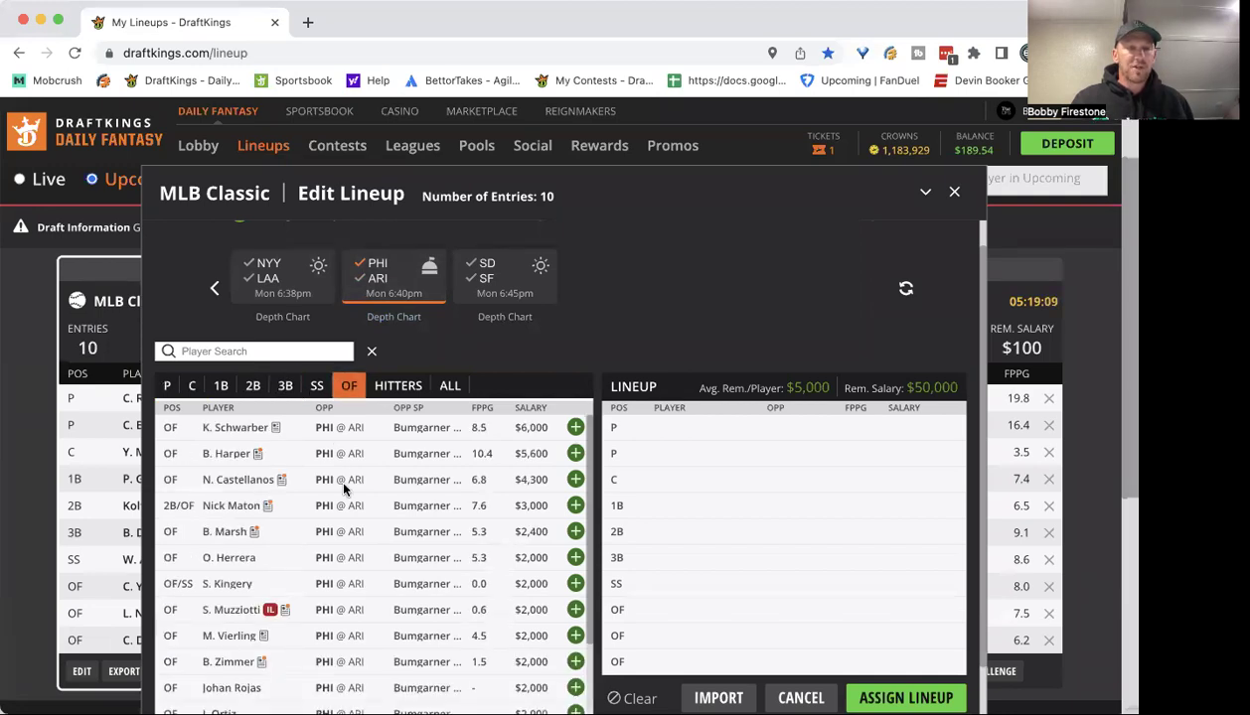
left_click(360, 267)
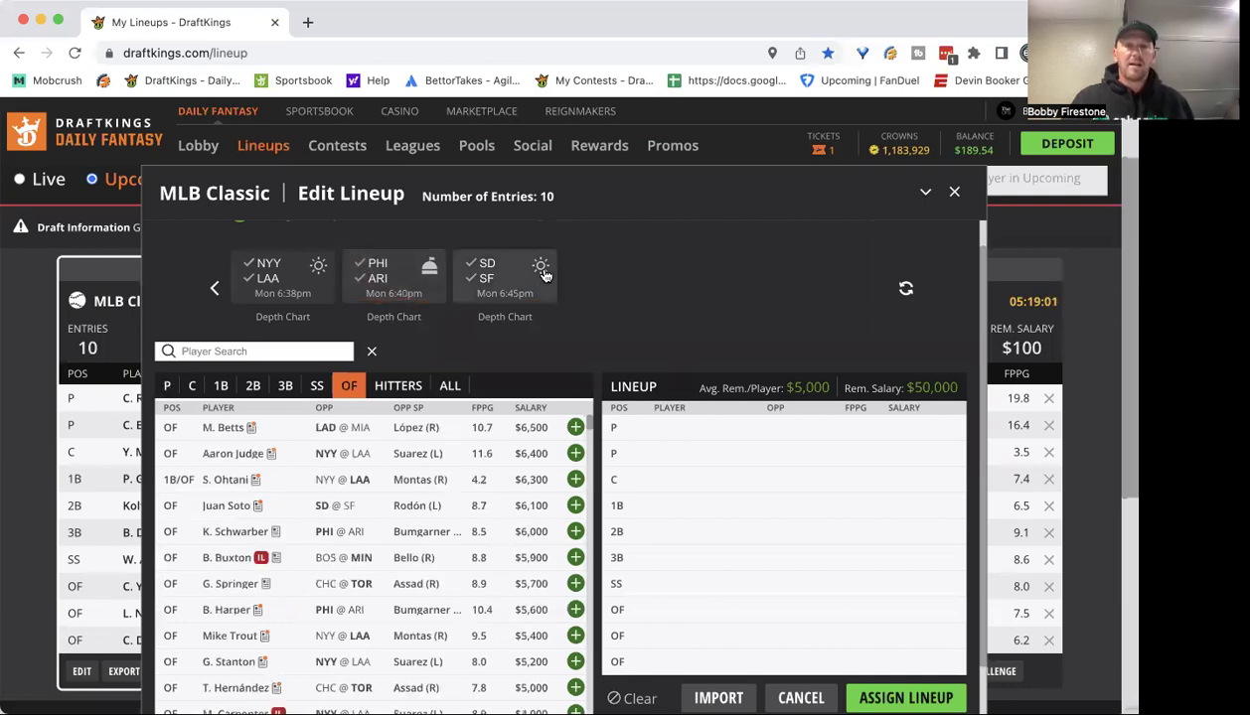
Filter the list to the SD–SF game's pitchers and examine Mike Clevinger's game log back through his July starts.
left_click(462, 285)
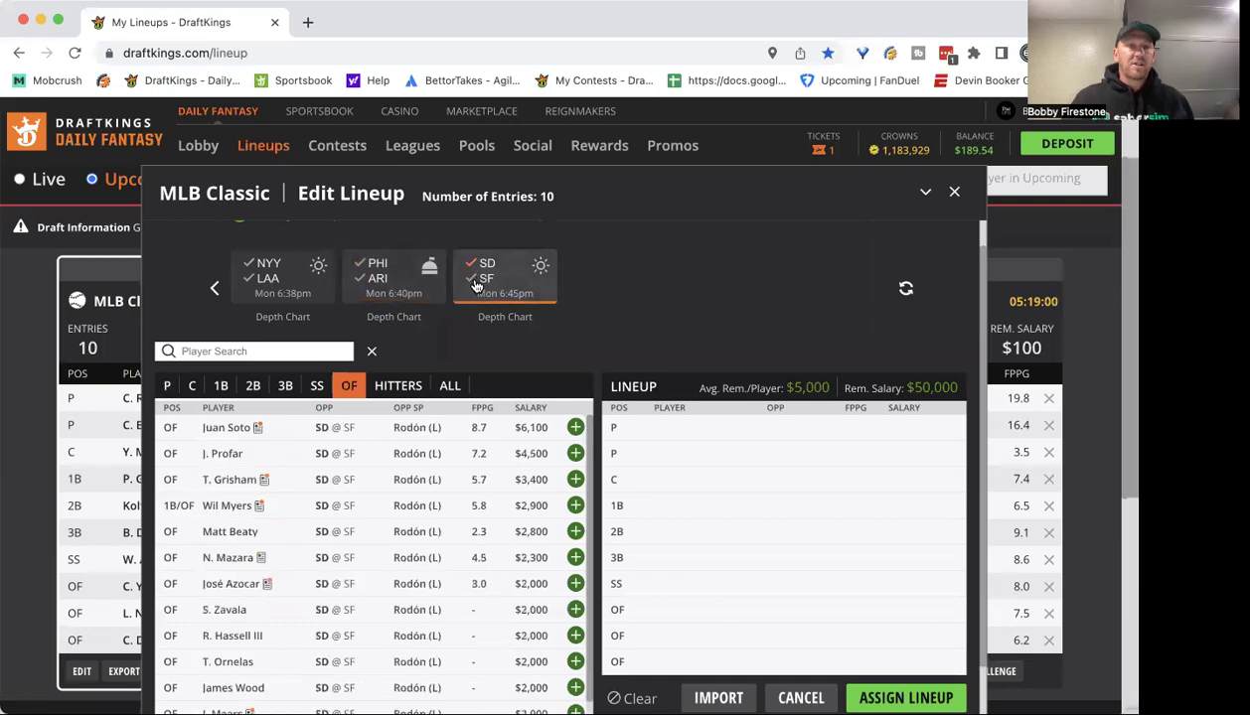
left_click(165, 385)
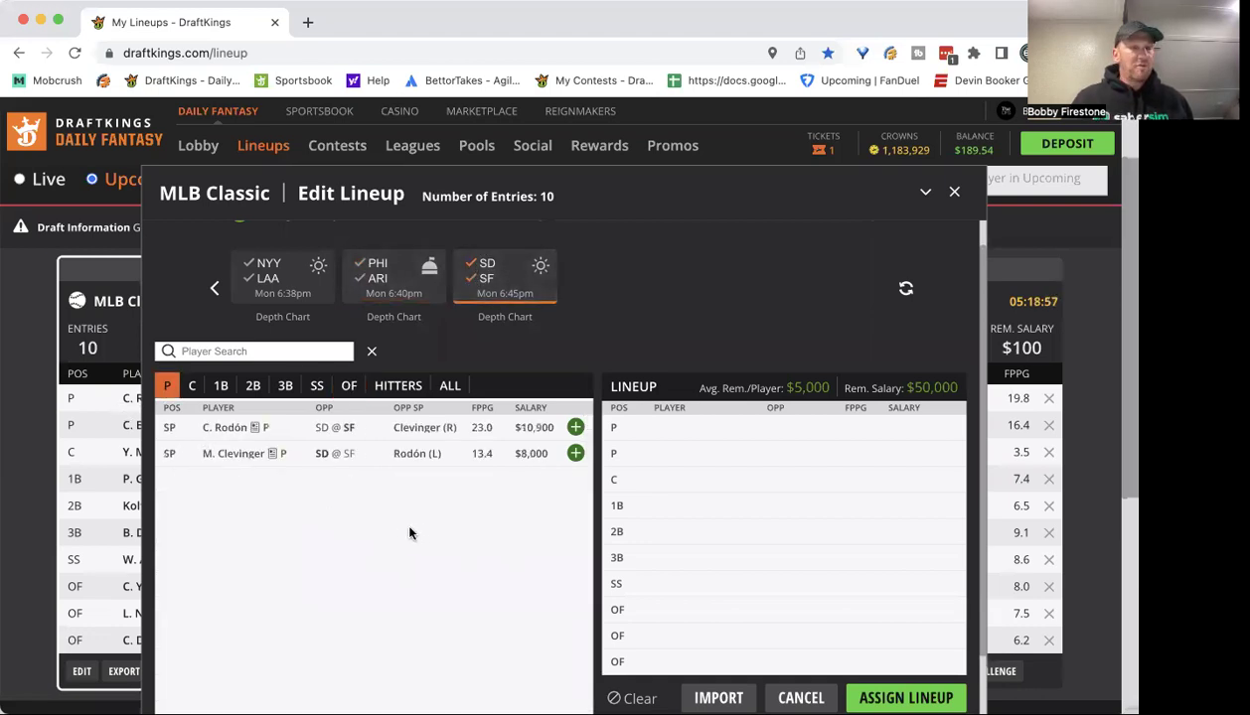
left_click(234, 453)
left_click(558, 312)
scroll(500, 411, "down", 2)
scroll(500, 411, "down", 5)
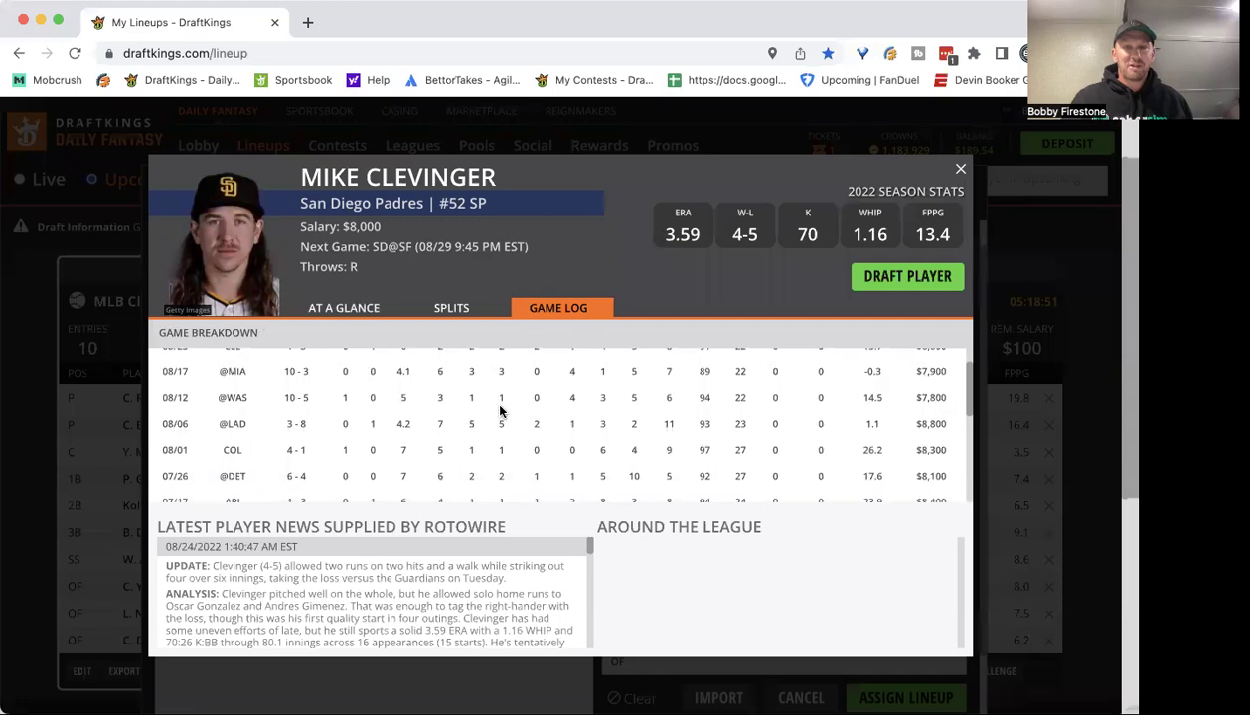
scroll(503, 411, "up", 8)
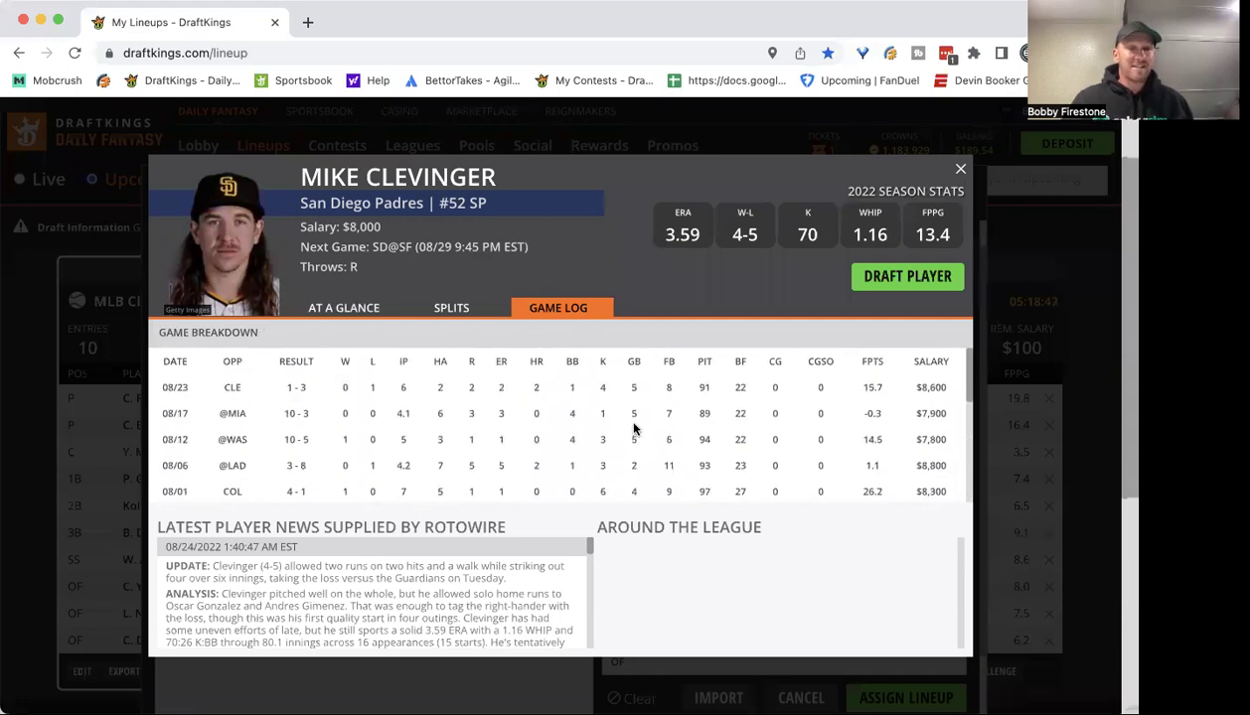
left_click(960, 171)
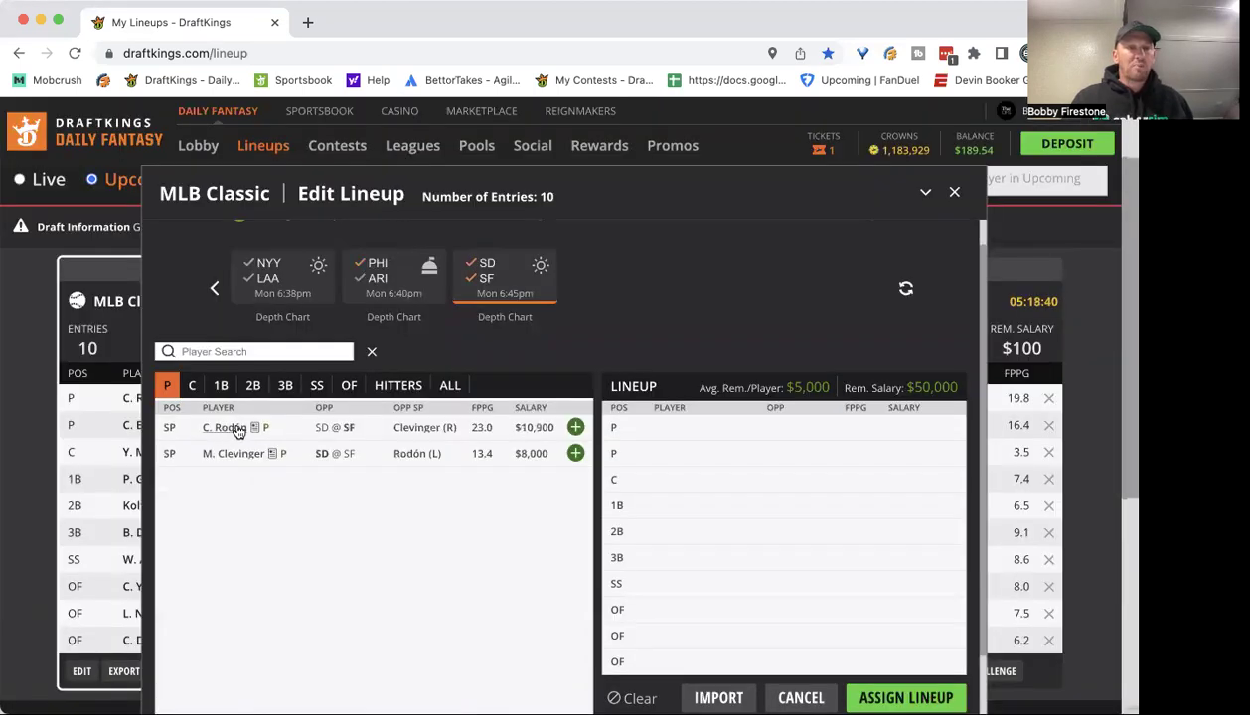
Examine Carlos Rodón's pitching statistics and game log back through his July starts, and close his player card.
left_click(235, 427)
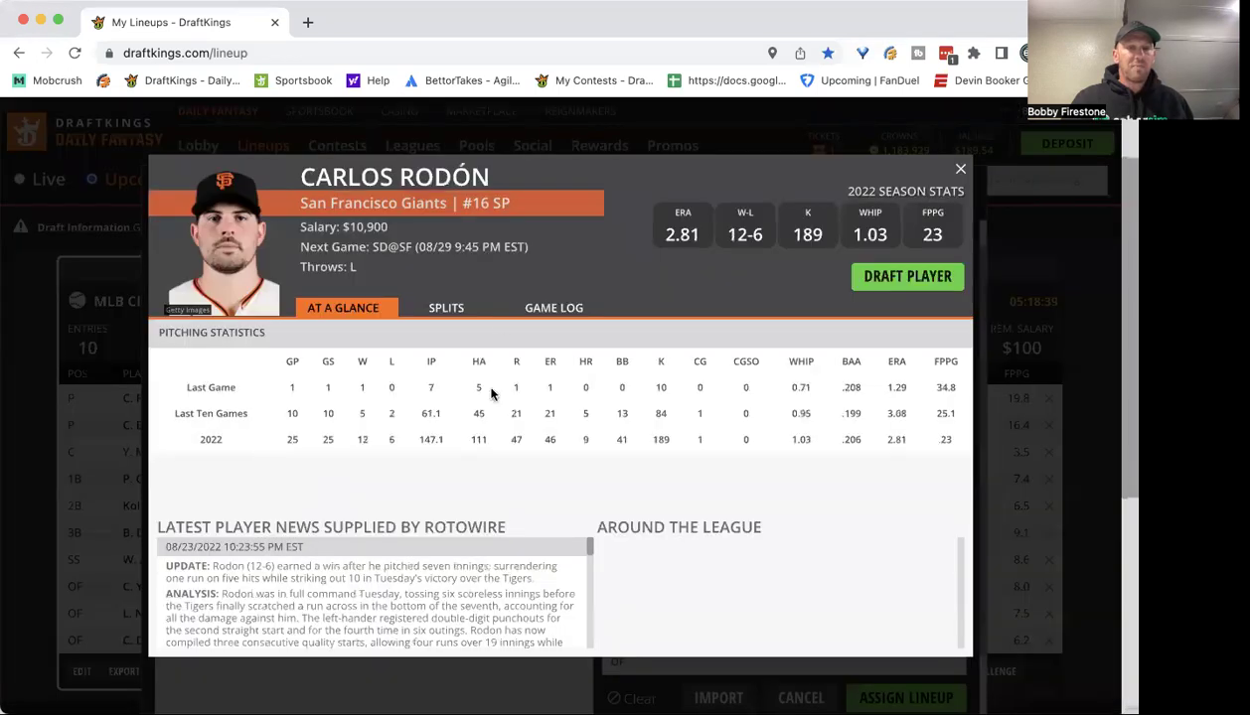
left_click(541, 310)
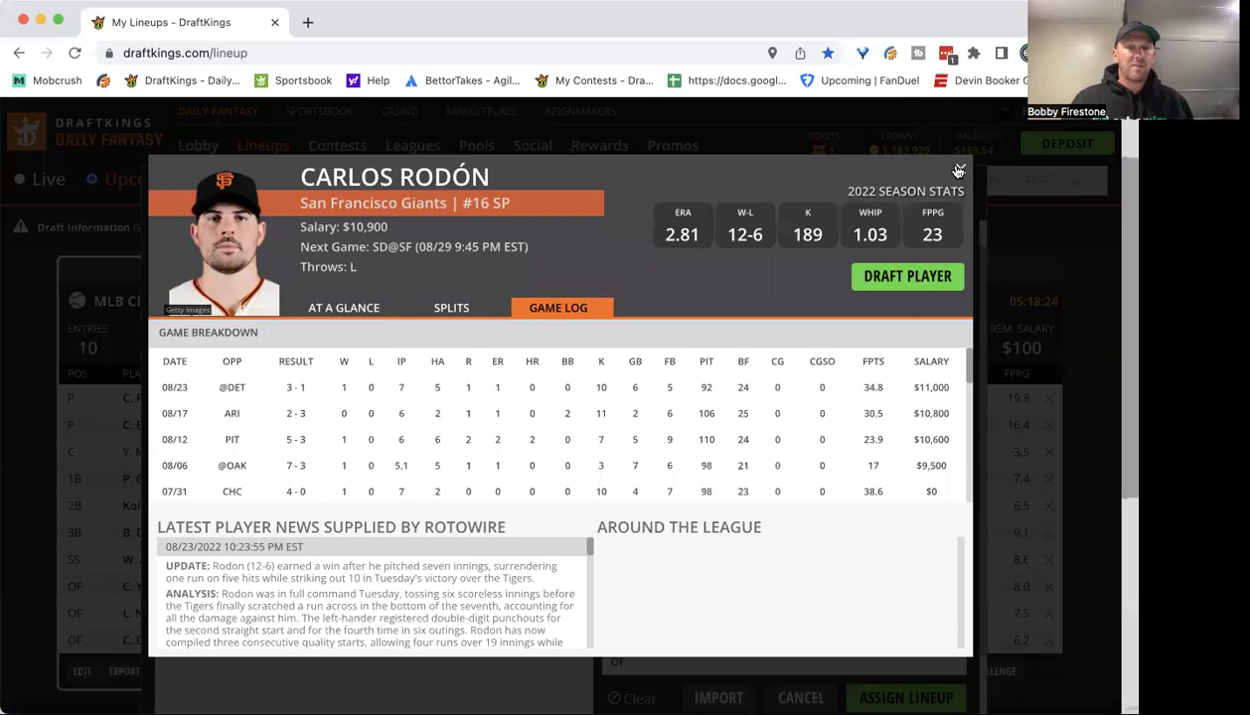
scroll(602, 429, "down", 2)
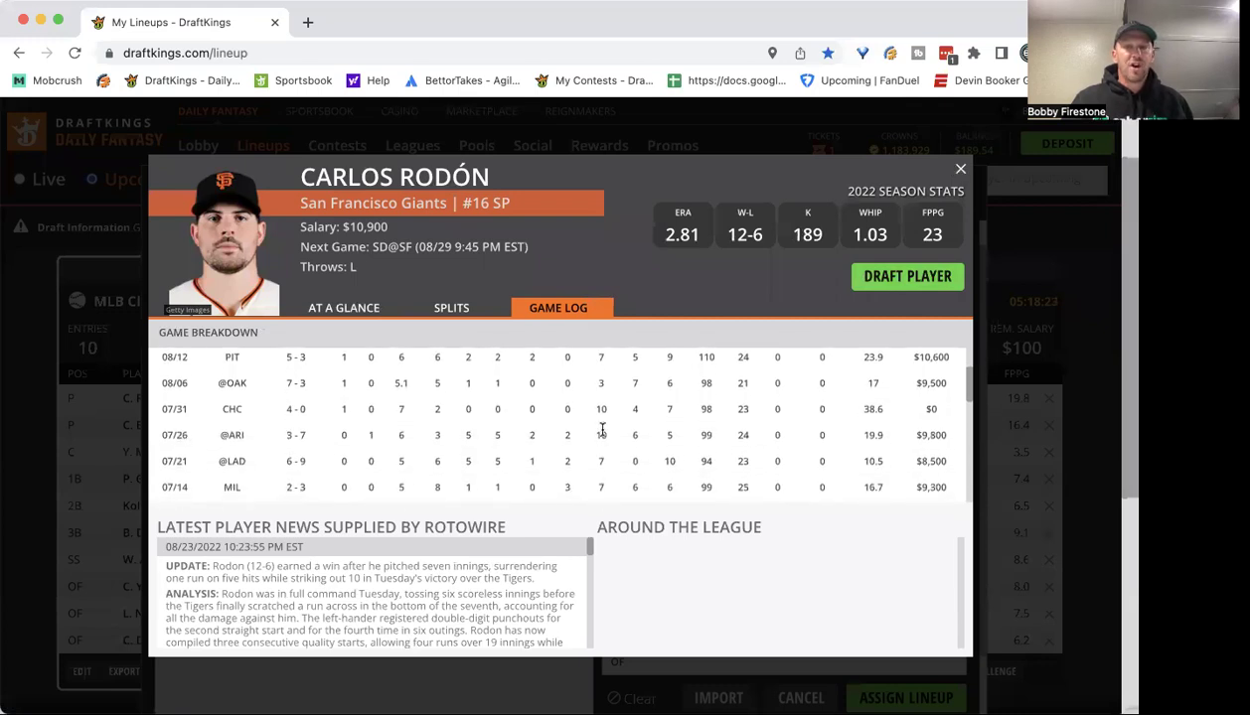
scroll(603, 430, "down", 1)
scroll(603, 433, "down", 2)
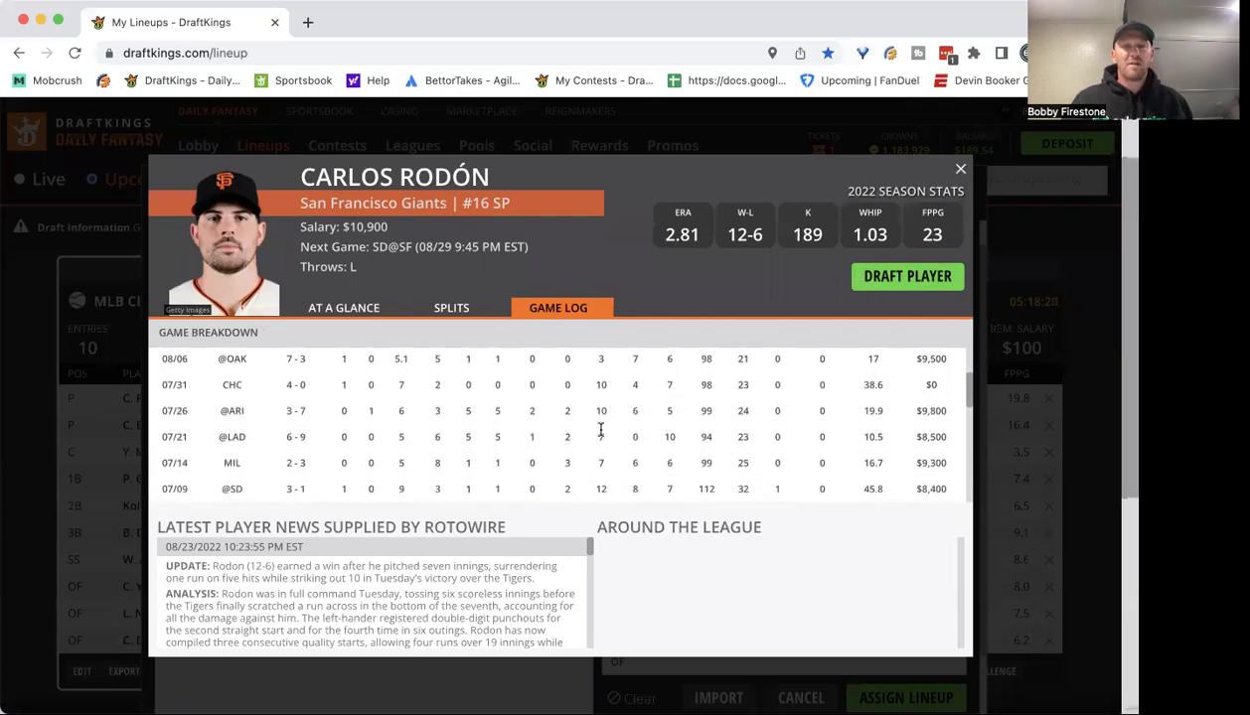
scroll(601, 434, "up", 5)
scroll(608, 433, "up", 1)
left_click(960, 173)
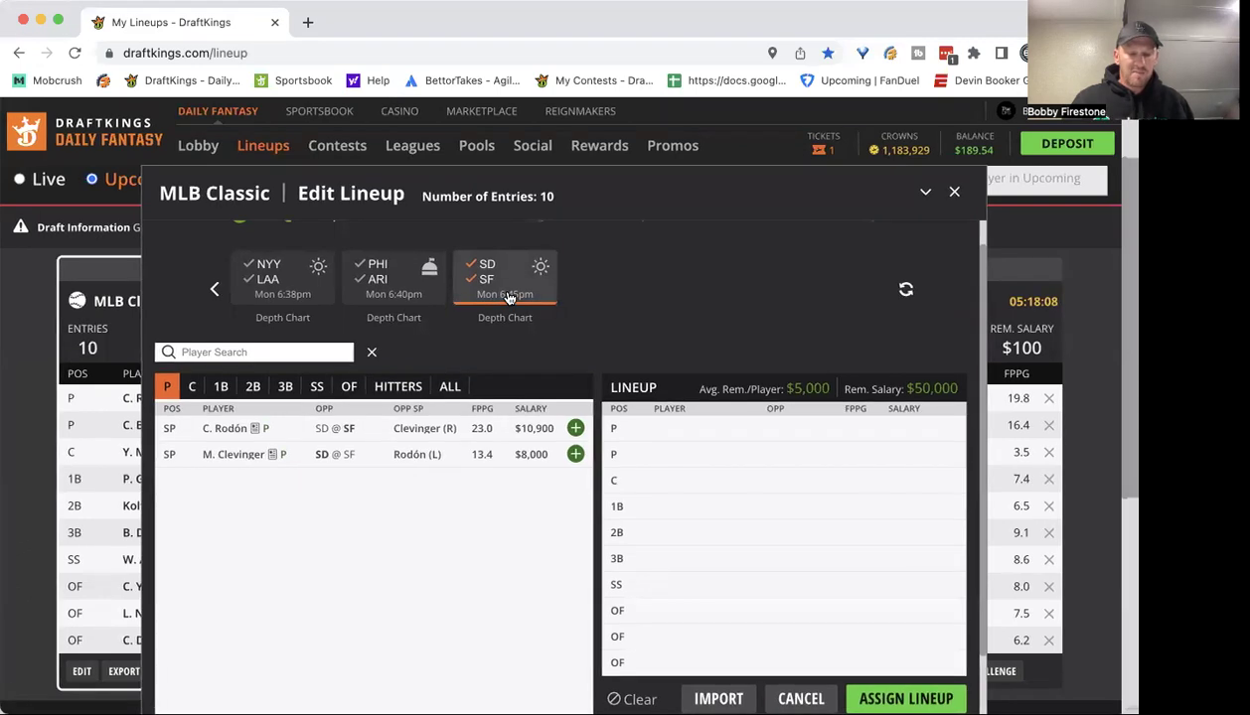
Try the Giants-only filter, clear the SD–SF team filters, and return to the first games of the full slate.
left_click(469, 281)
left_click(468, 265)
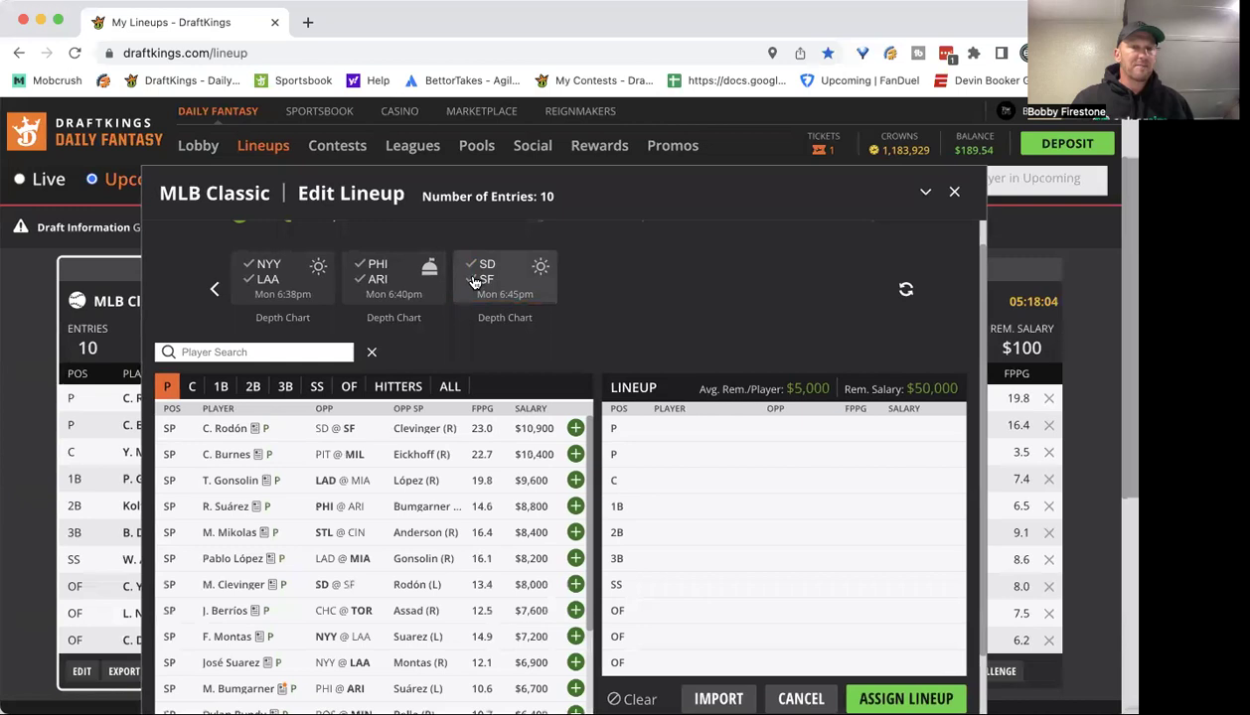
left_click(473, 281)
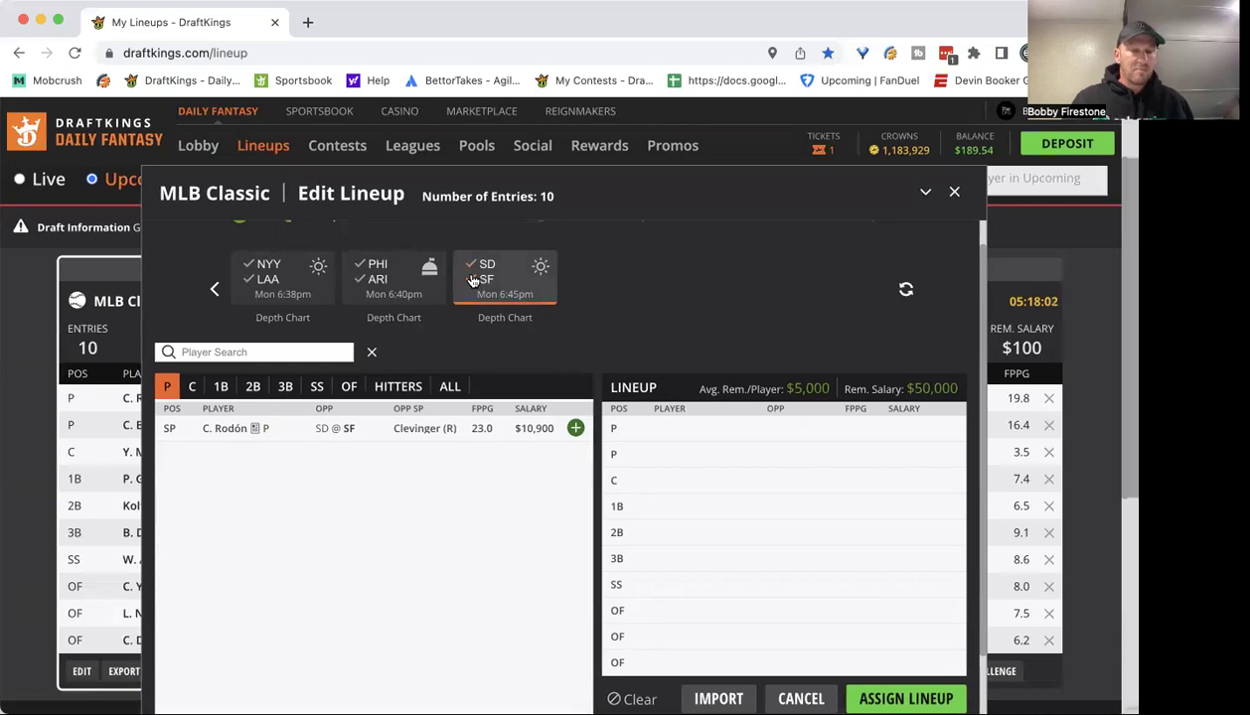
left_click(473, 281)
left_click(473, 281)
left_click(471, 280)
left_click(472, 279)
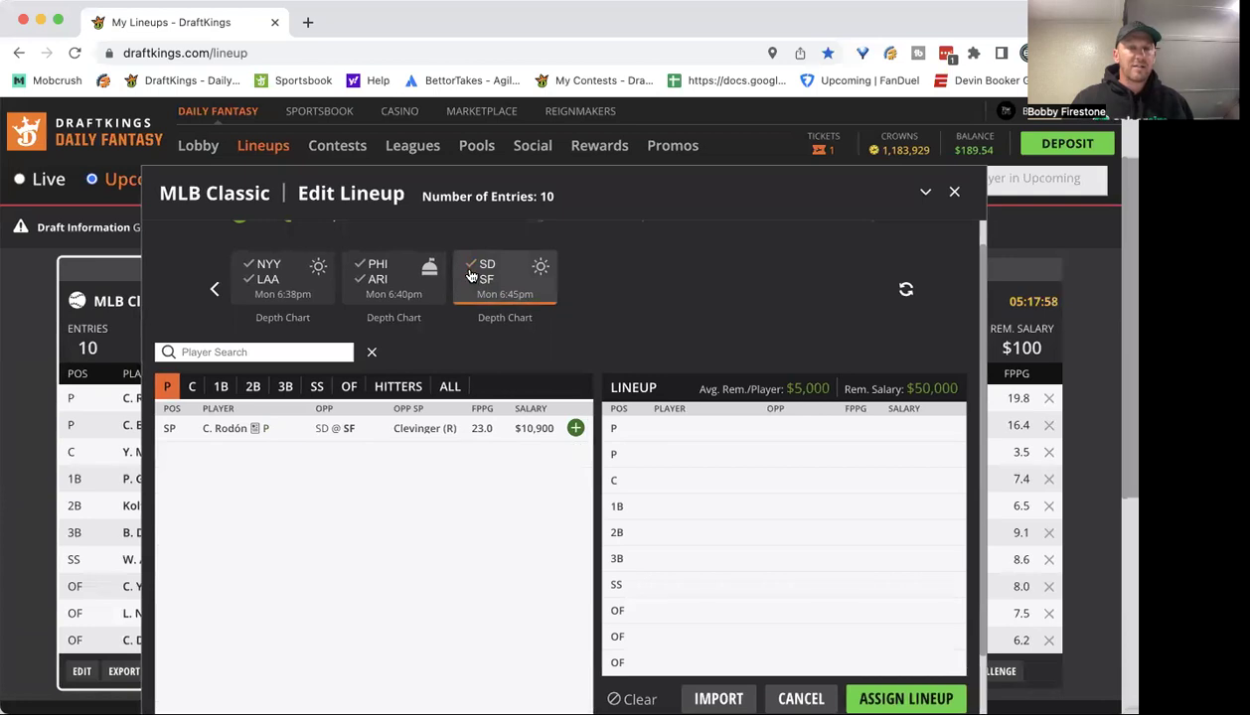
left_click(472, 266)
left_click(473, 268)
left_click(472, 280)
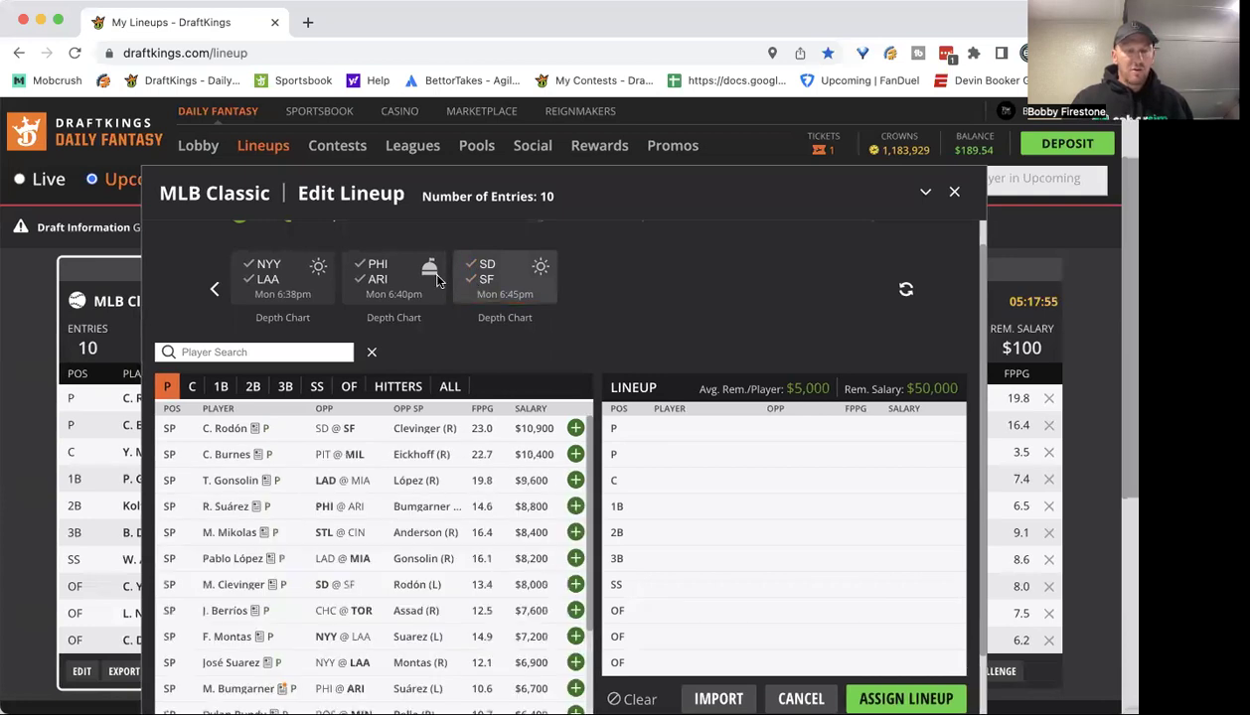
left_click(213, 290)
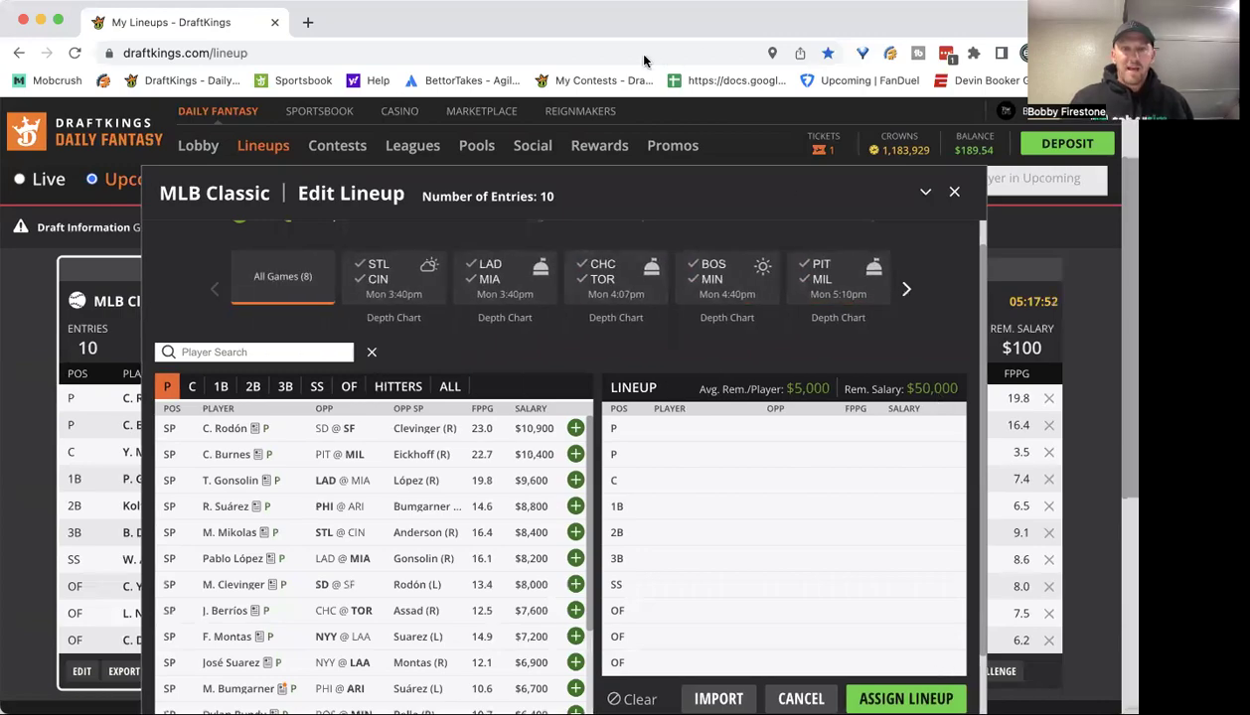